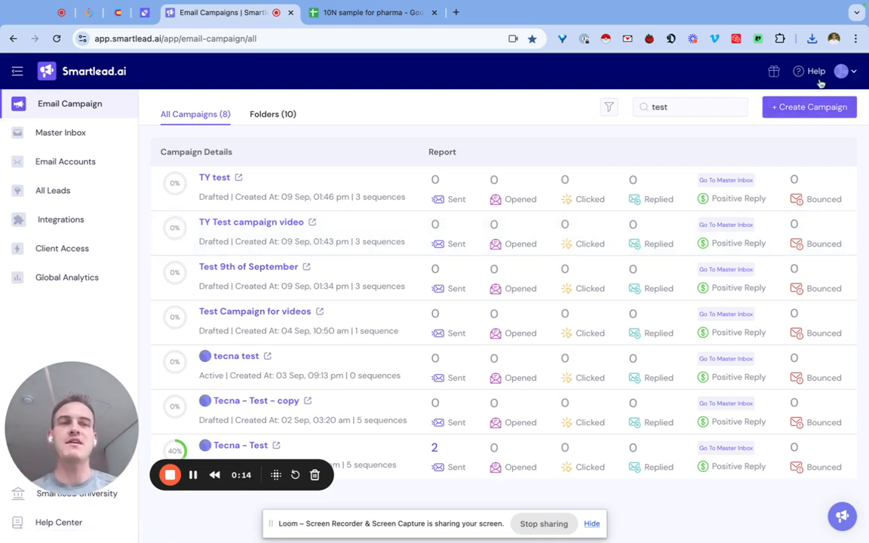
# Create a new email campaign and name it TY Test 1
pyautogui.click(817, 110)
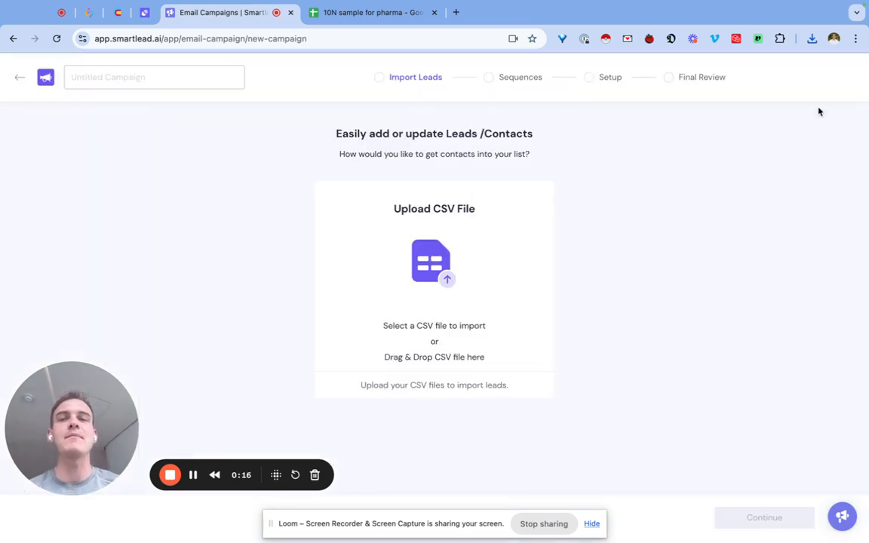
pyautogui.click(217, 78)
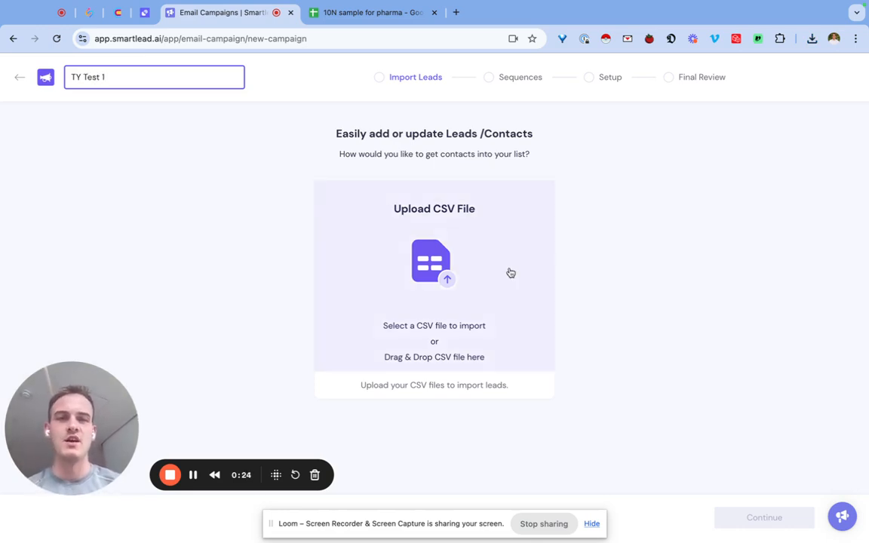
# Switch to the 10N sample for pharma spreadsheet and download it as a Comma Separated Values (.csv) file
pyautogui.click(413, 19)
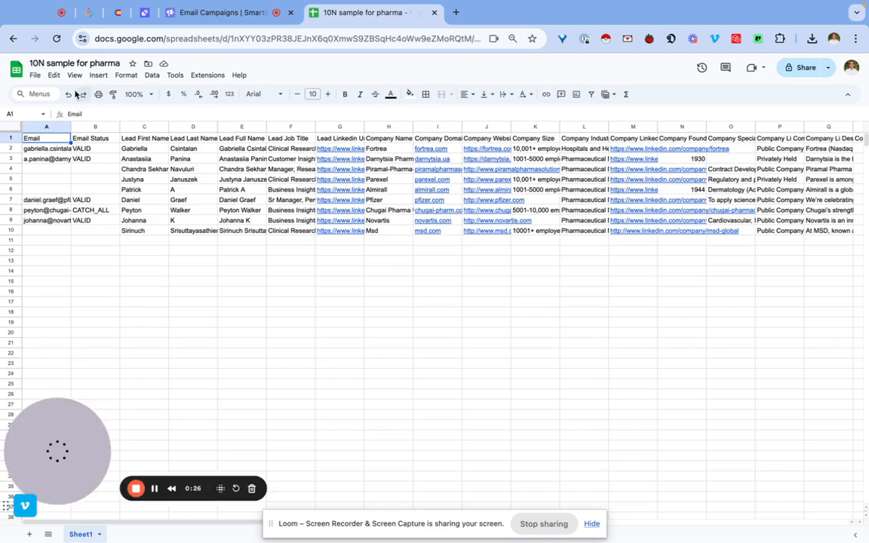
pyautogui.click(35, 76)
pyautogui.moveTo(52, 199)
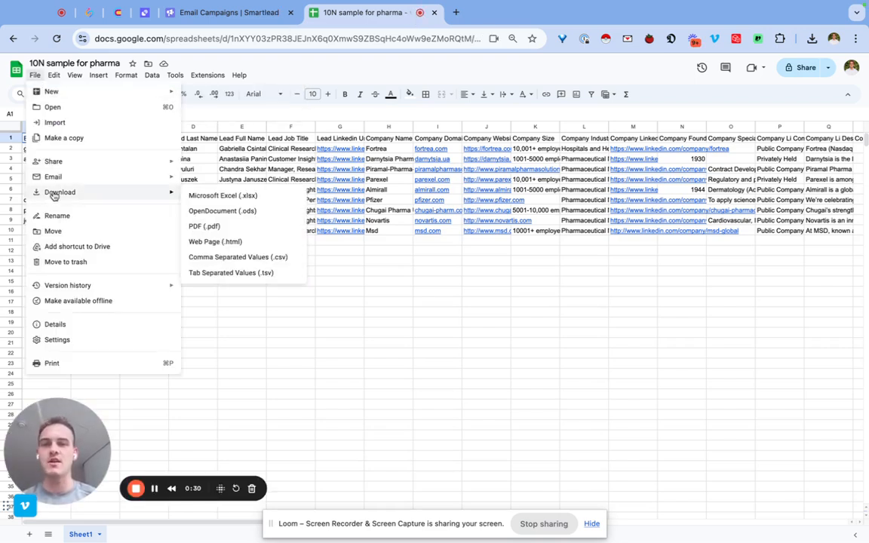
pyautogui.click(236, 258)
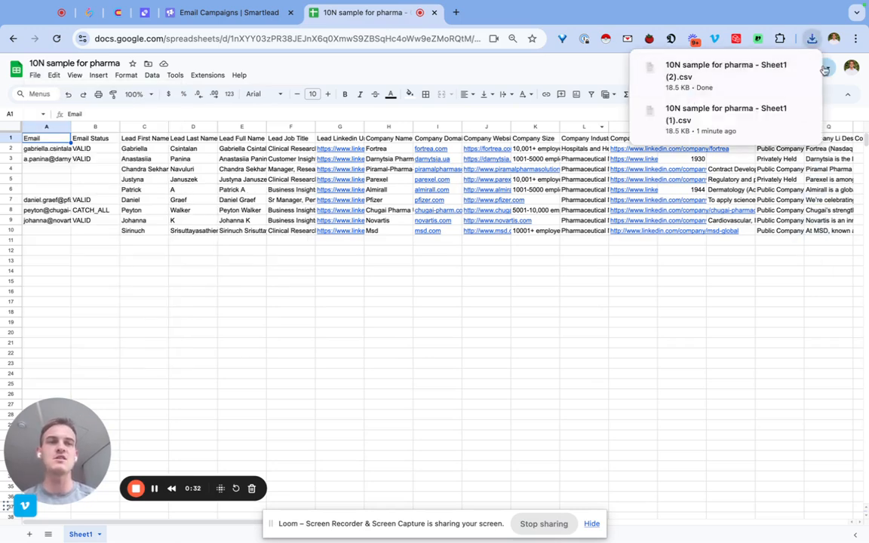
# Upload 10N sample for pharma - Sheet1 (2).csv as the campaign's lead list in Smartlead and save the import settings unchanged
pyautogui.click(234, 14)
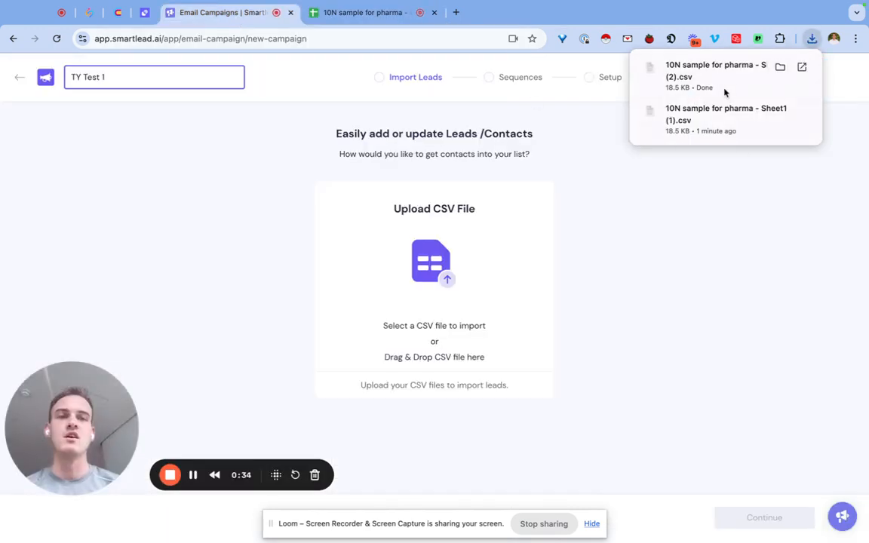
pyautogui.moveTo(724, 92); pyautogui.dragTo(430, 260)
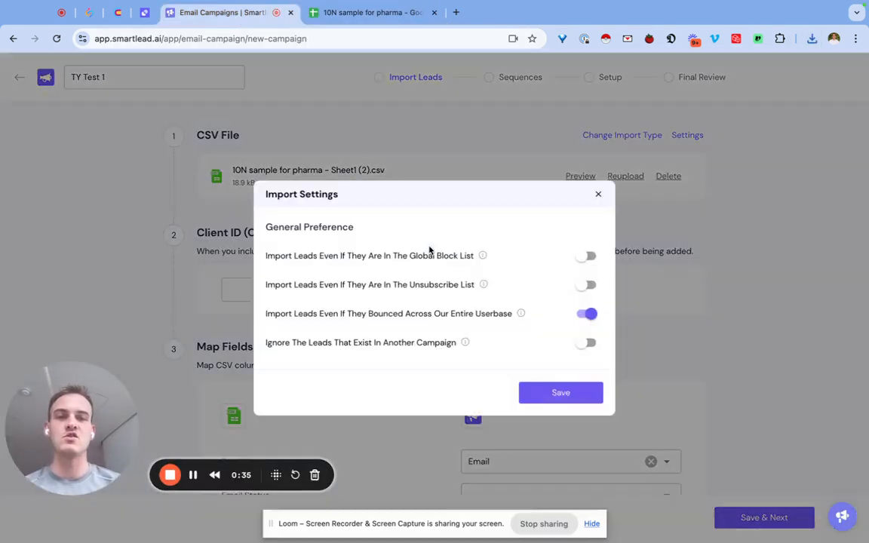
pyautogui.click(585, 402)
# Review how the CSV columns map to campaign fields, comparing Lead First Name with its column header in the source spreadsheet
pyautogui.scroll(-3, 556, 316)
pyautogui.scroll(3, 556, 316)
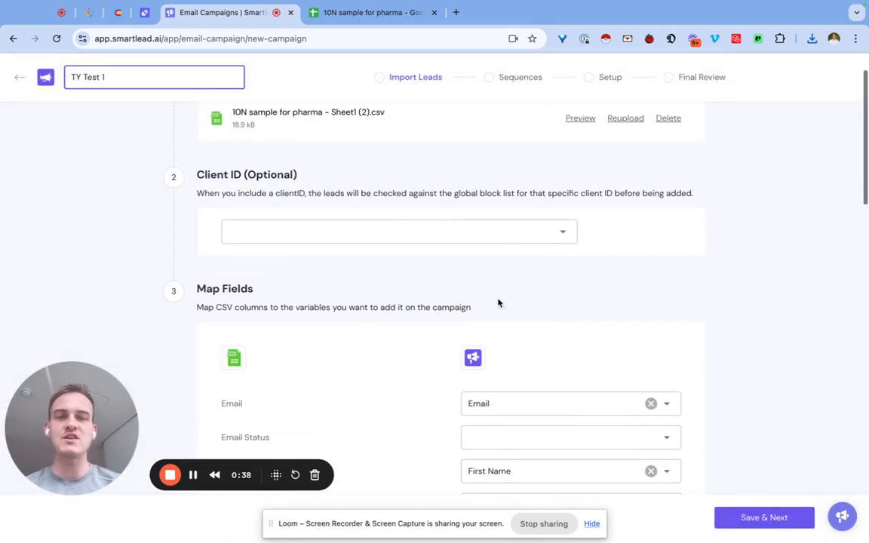
pyautogui.scroll(-3, 498, 302)
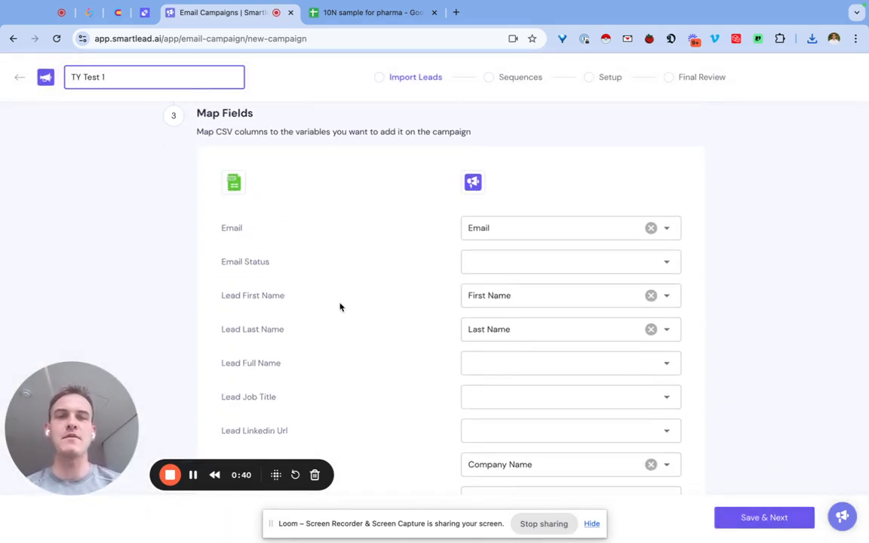
pyautogui.click(371, 16)
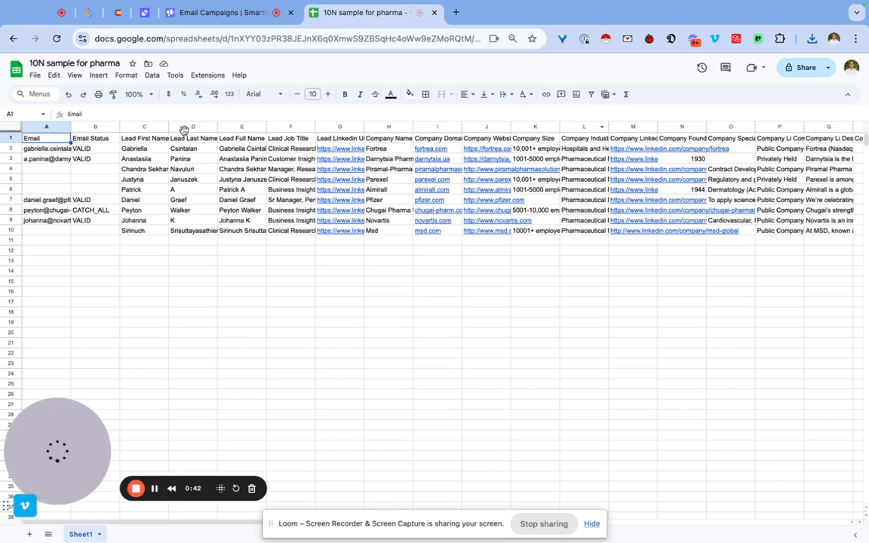
pyautogui.click(150, 141)
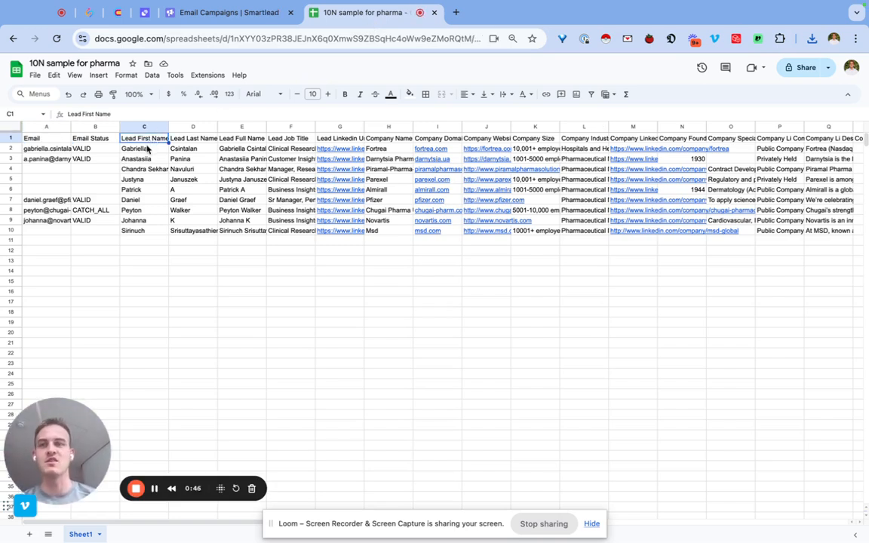
pyautogui.click(218, 15)
pyautogui.scroll(-3, 355, 256)
pyautogui.scroll(3, 356, 257)
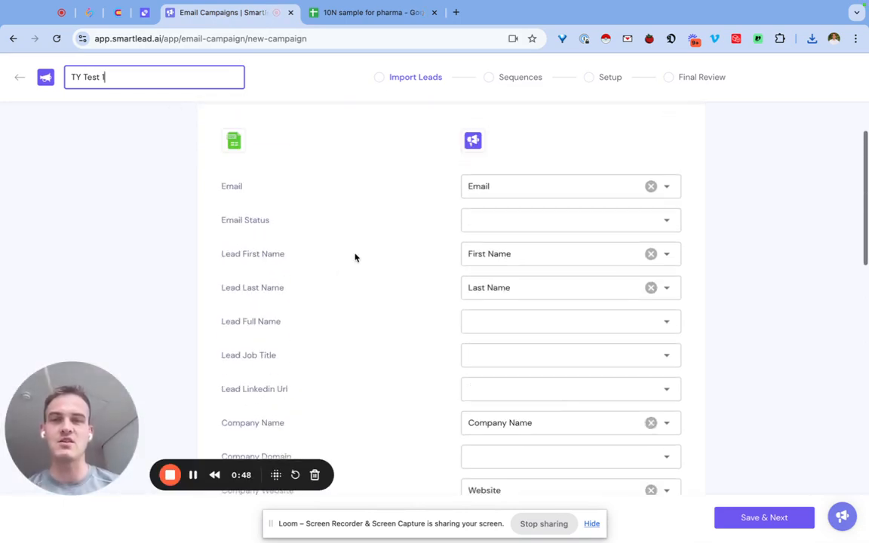
pyautogui.moveTo(221, 257); pyautogui.dragTo(401, 252)
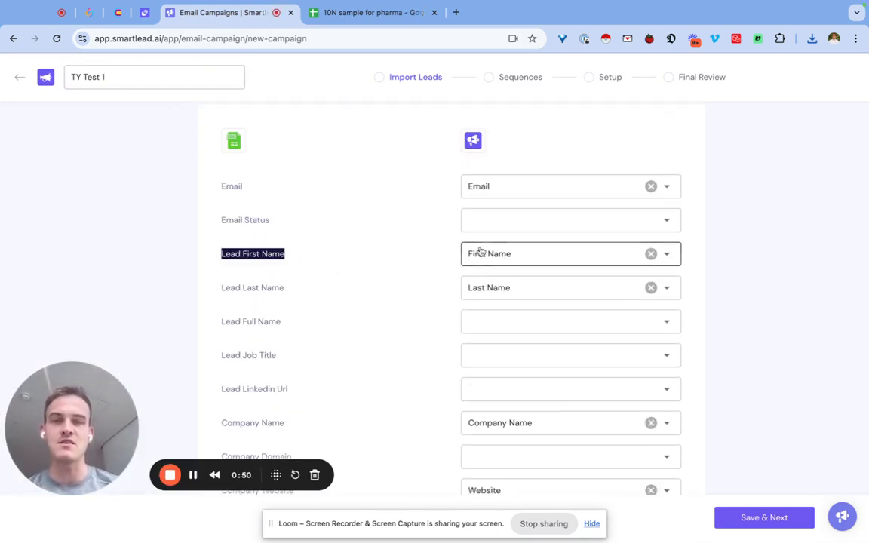
pyautogui.click(228, 183)
pyautogui.scroll(-7, 394, 309)
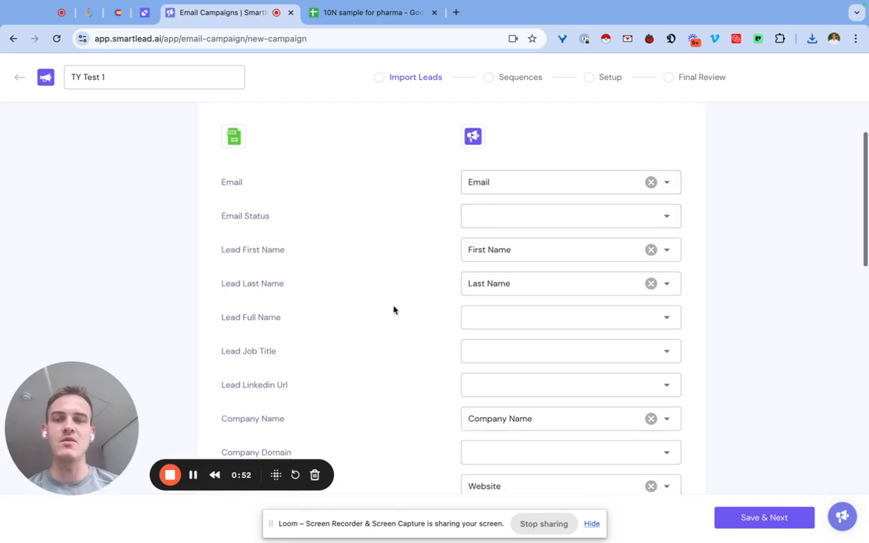
# Map the Lead Position Started Year column to Custom Field
pyautogui.scroll(-10, 392, 250)
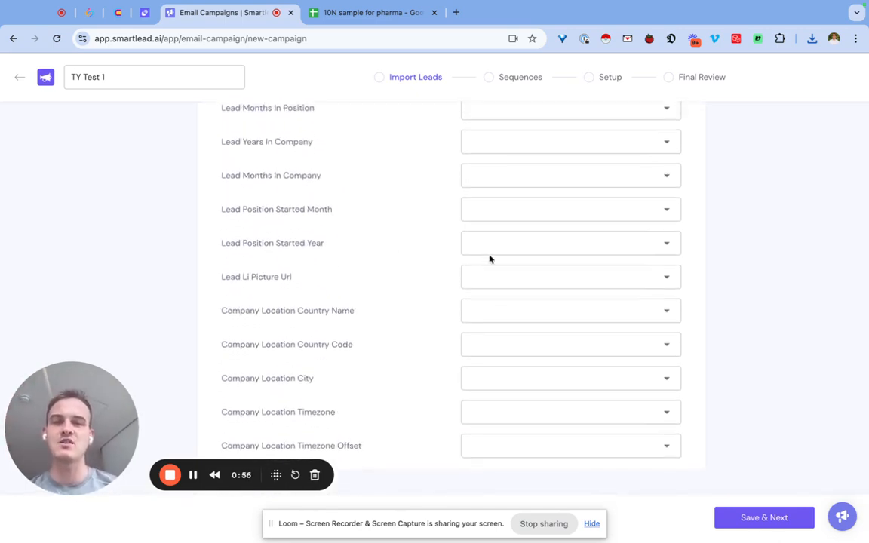
pyautogui.click(494, 251)
pyautogui.click(517, 500)
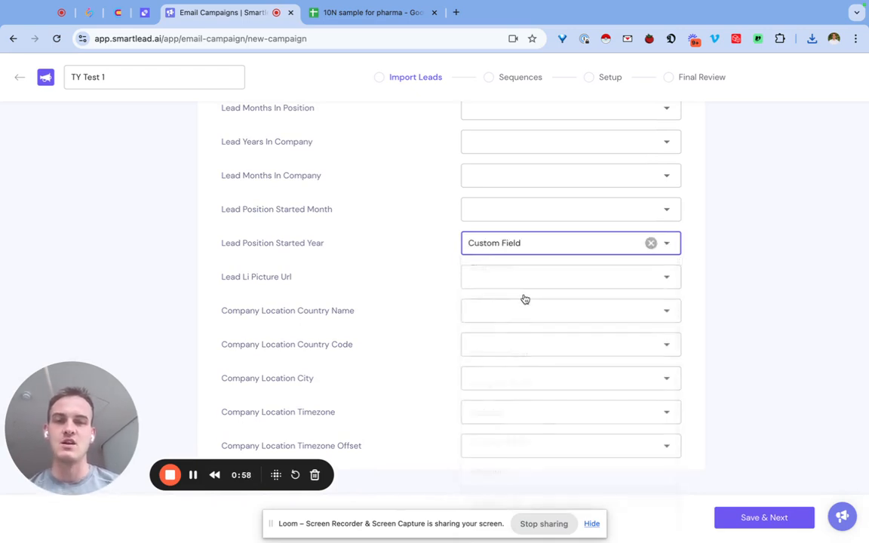
pyautogui.moveTo(225, 244); pyautogui.dragTo(337, 247)
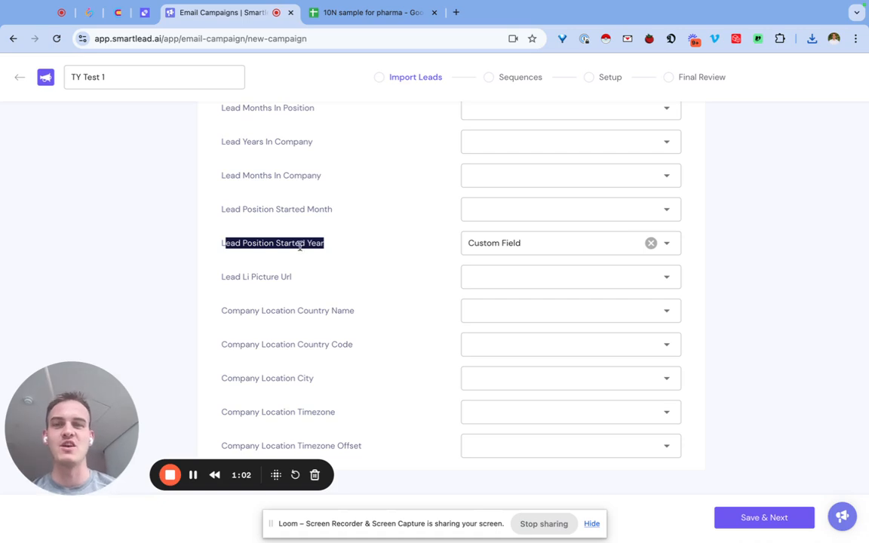
pyautogui.click(302, 246)
pyautogui.moveTo(328, 247); pyautogui.dragTo(221, 246)
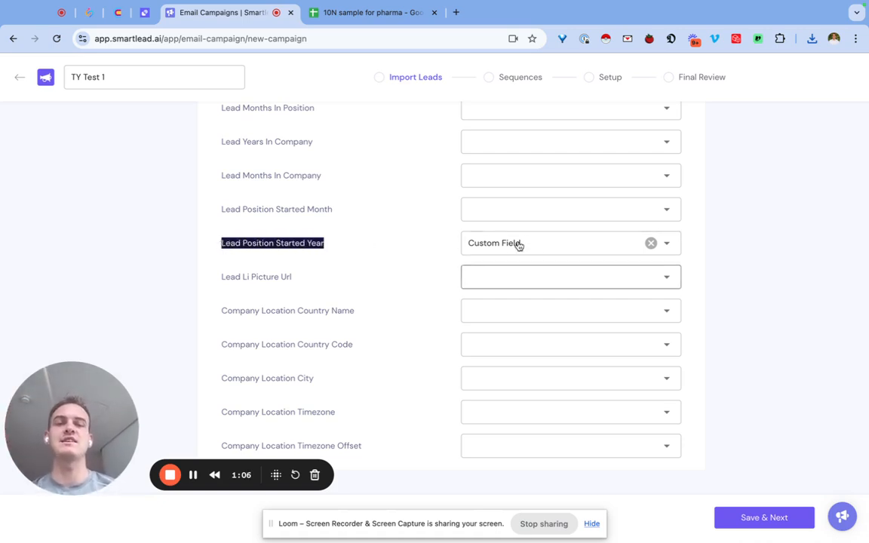
# Import the mapped leads without the invalid ones and proceed to the email sequence, skipping email verification
pyautogui.click(746, 518)
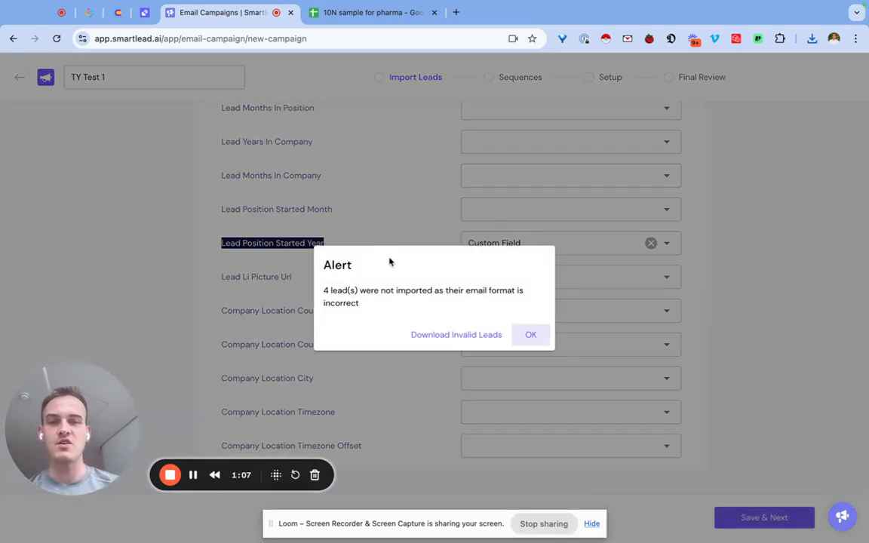
pyautogui.click(531, 335)
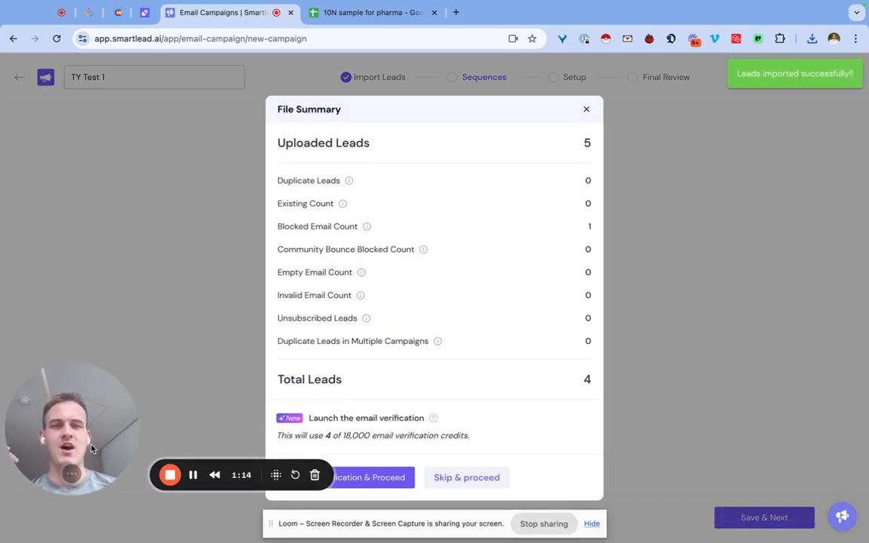
pyautogui.moveTo(92, 449); pyautogui.dragTo(50, 490)
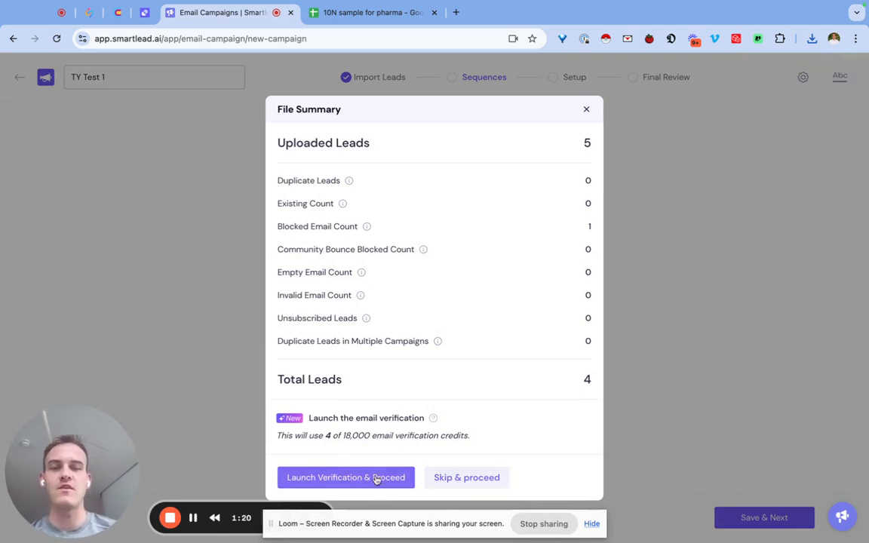
pyautogui.click(456, 477)
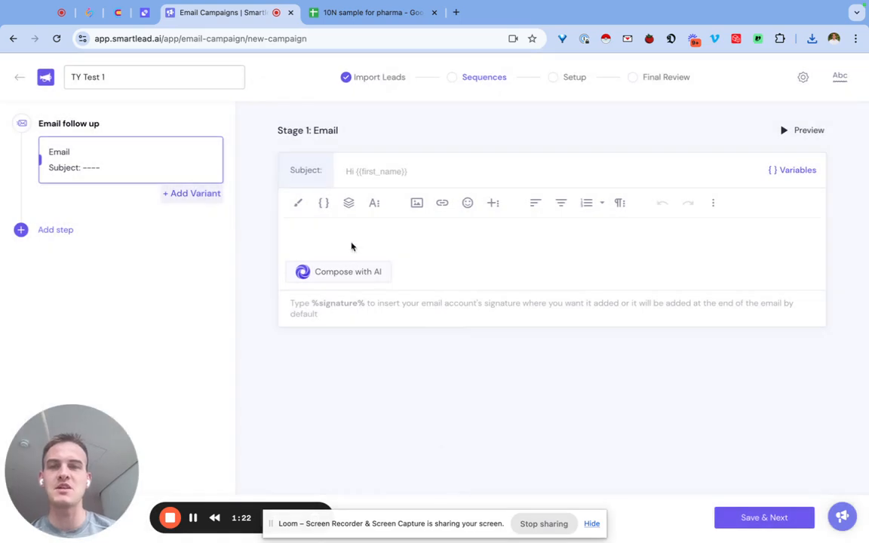
# Write the email's opening line "Hi {{first_name}} - how are you?" using the First Name variable
pyautogui.click(351, 246)
pyautogui.write('Hi')
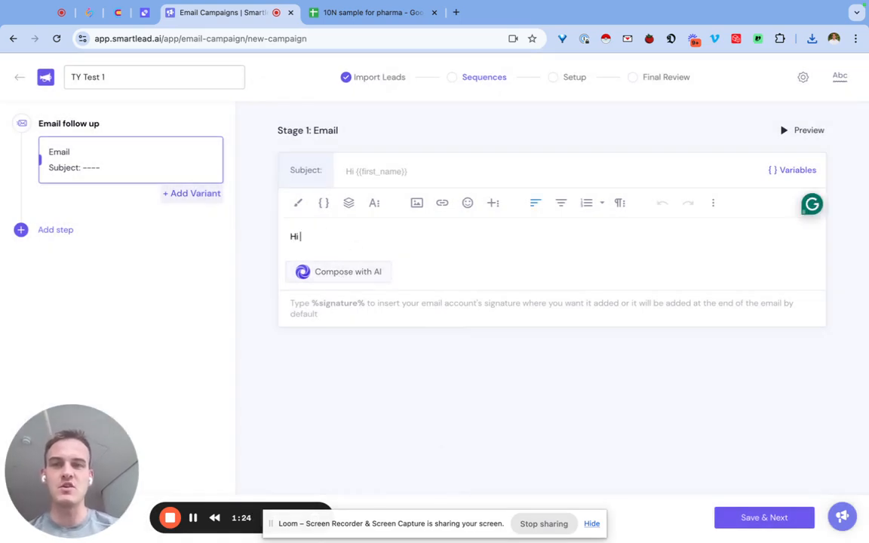
pyautogui.click(323, 202)
pyautogui.click(336, 256)
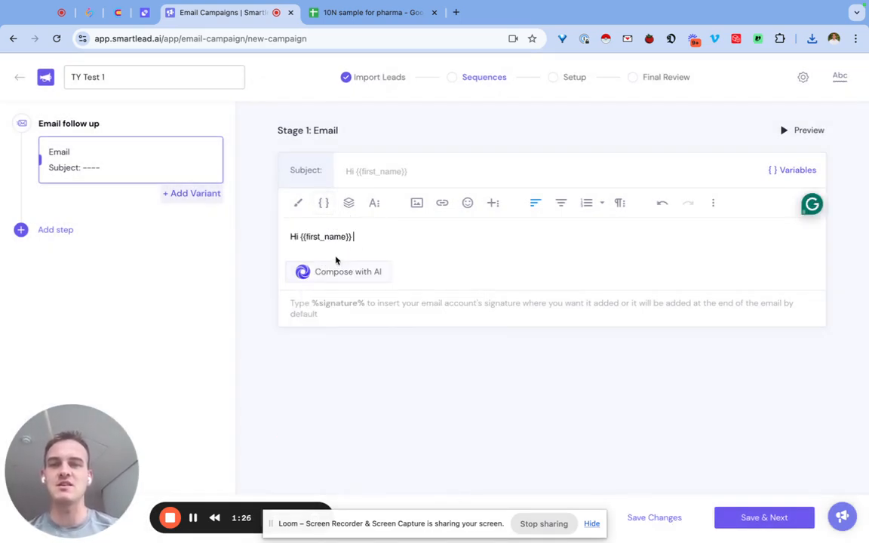
pyautogui.write('-')
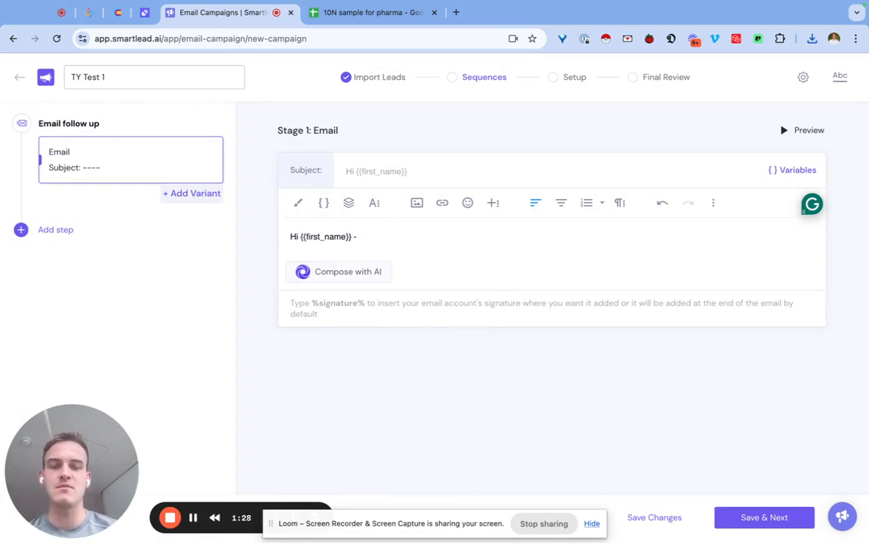
pyautogui.write(' how are you?')
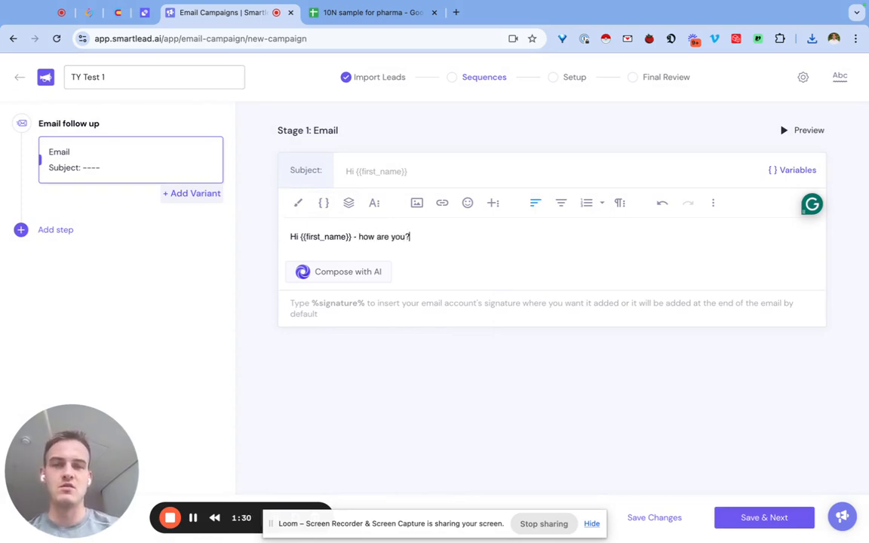
# Add the line "Hope {{company_name}} is growing fast." below the greeting, using the company name variable
pyautogui.press('Return')
pyautogui.write('Hope {{')
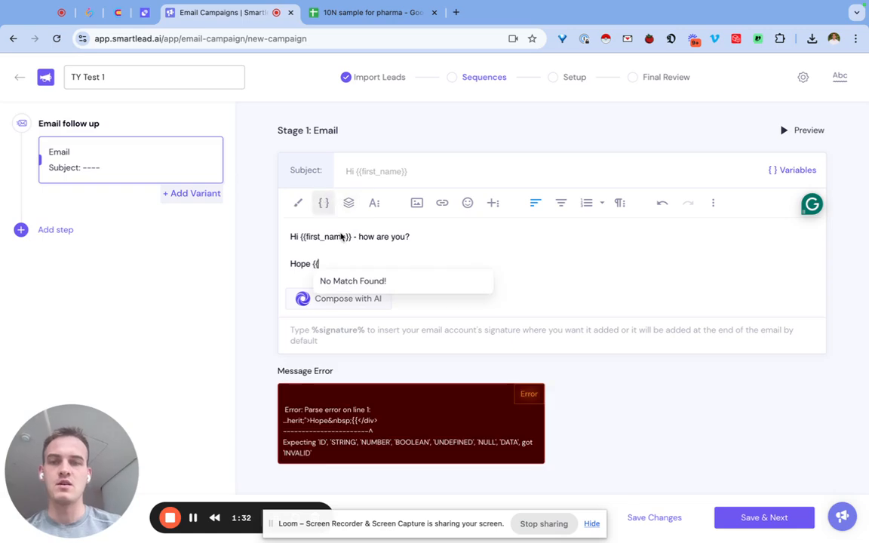
pyautogui.write('company_name}} is growing fast.')
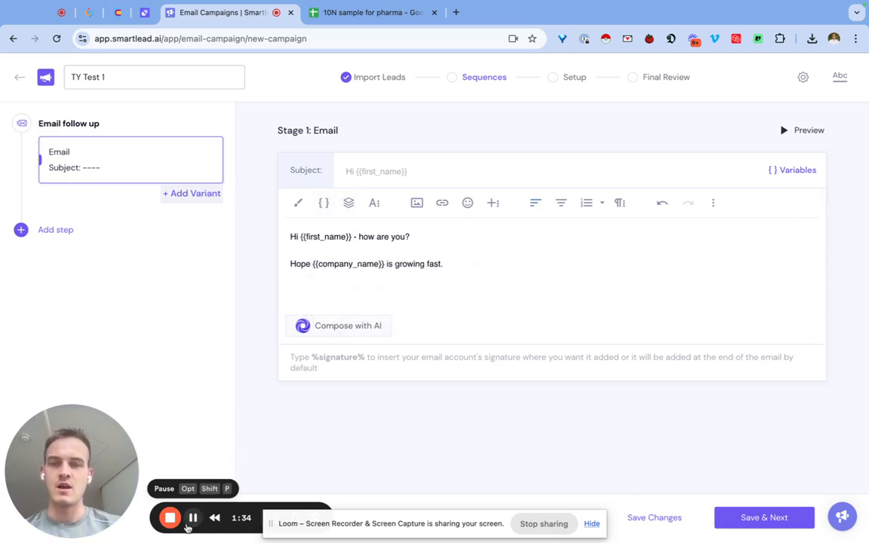
pyautogui.press('Return')
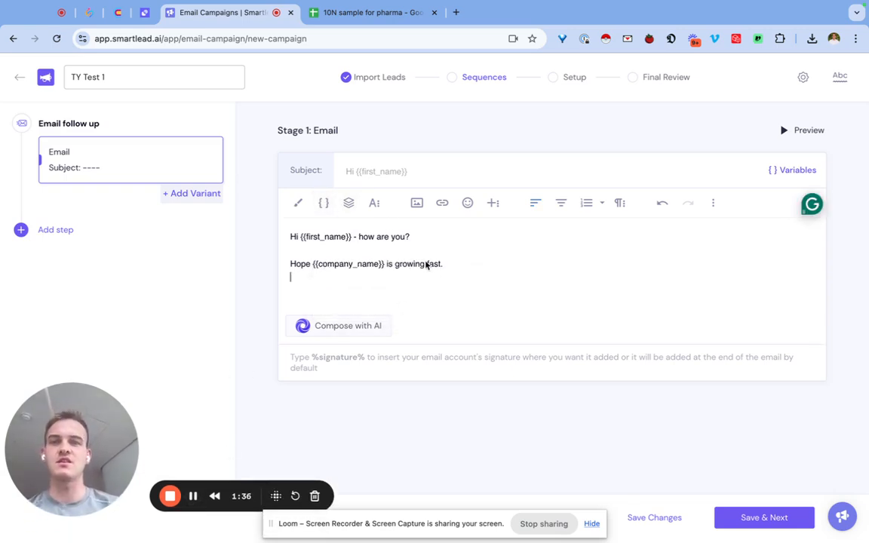
pyautogui.click(323, 202)
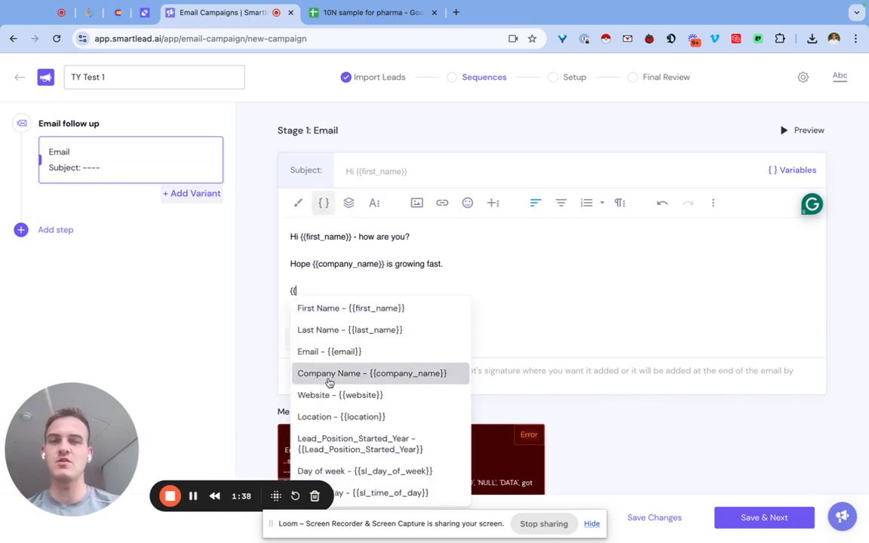
pyautogui.scroll(-1, 360, 414)
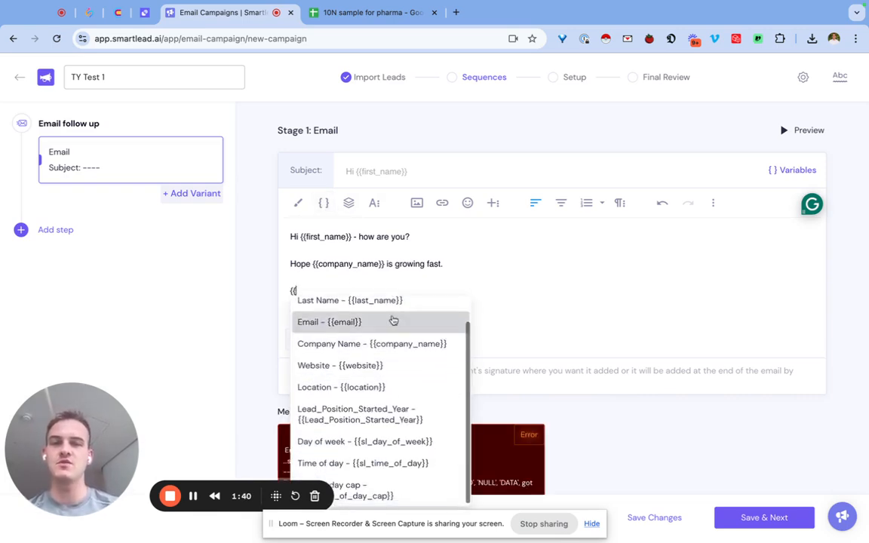
pyautogui.press('BackSpace')
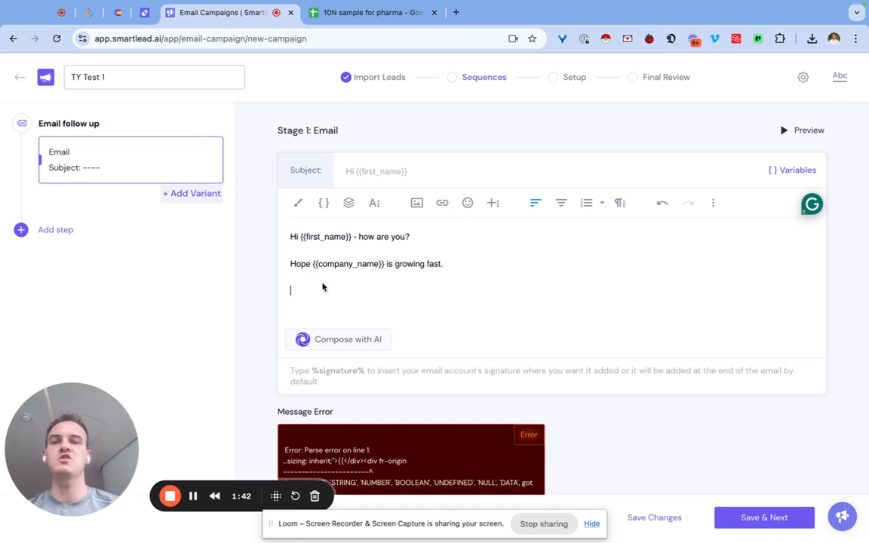
# Set the email's subject to "{{first_name}} - seen this?" using the First Name variable
pyautogui.click(452, 181)
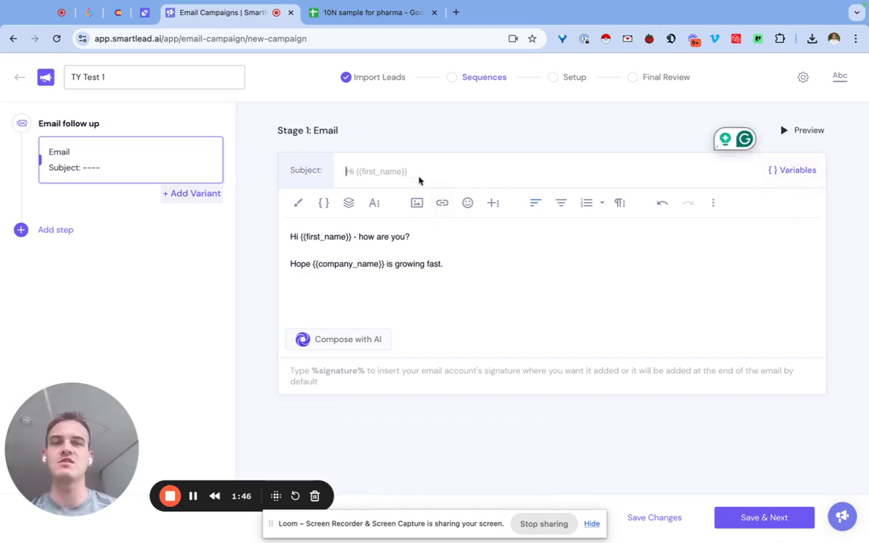
pyautogui.click(798, 170)
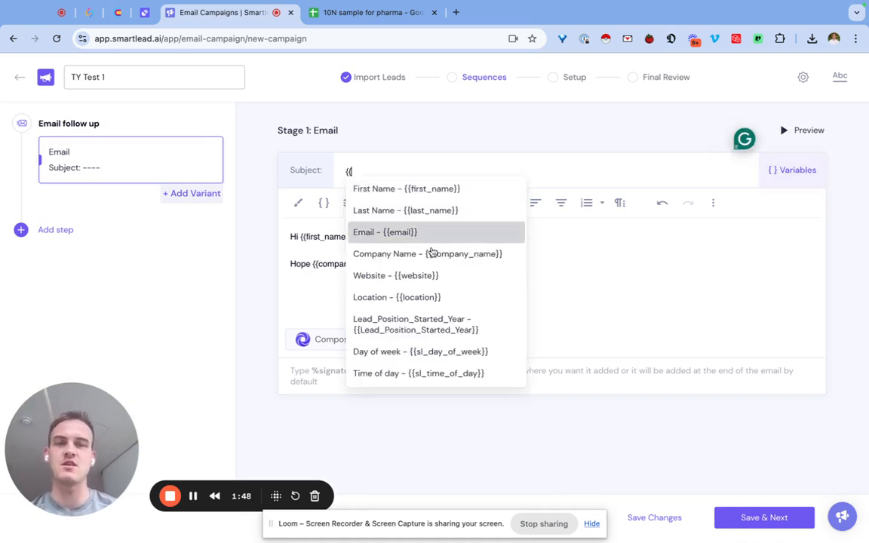
pyautogui.click(426, 190)
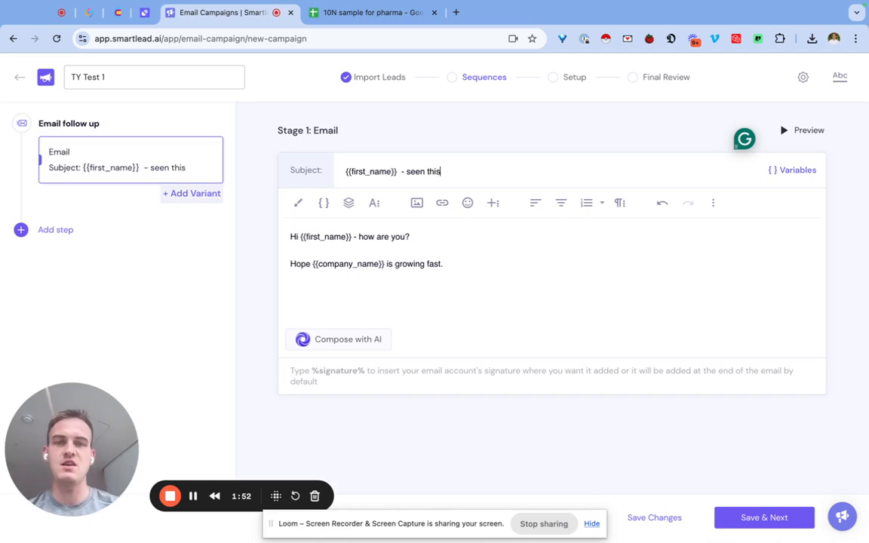
# Preview the personalised email for the second and third leads in the list, and close the preview
pyautogui.click(801, 134)
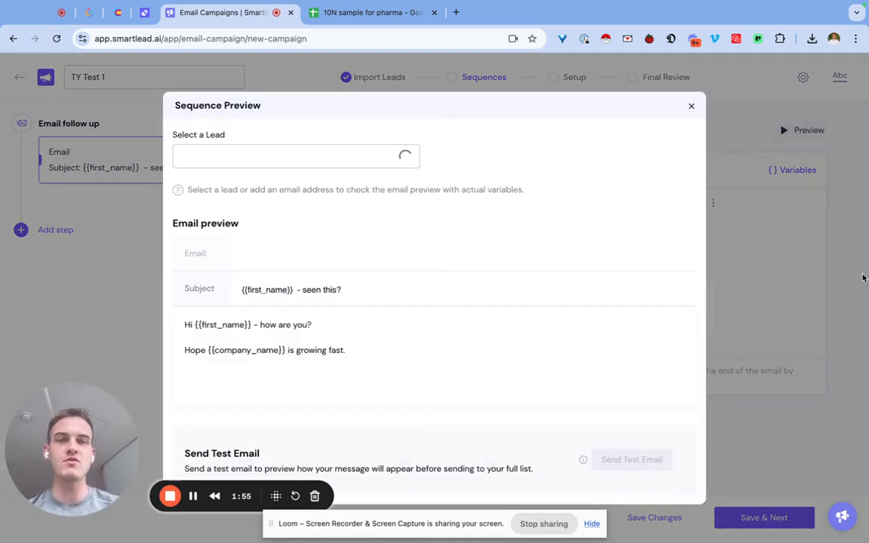
pyautogui.click(324, 151)
pyautogui.click(264, 215)
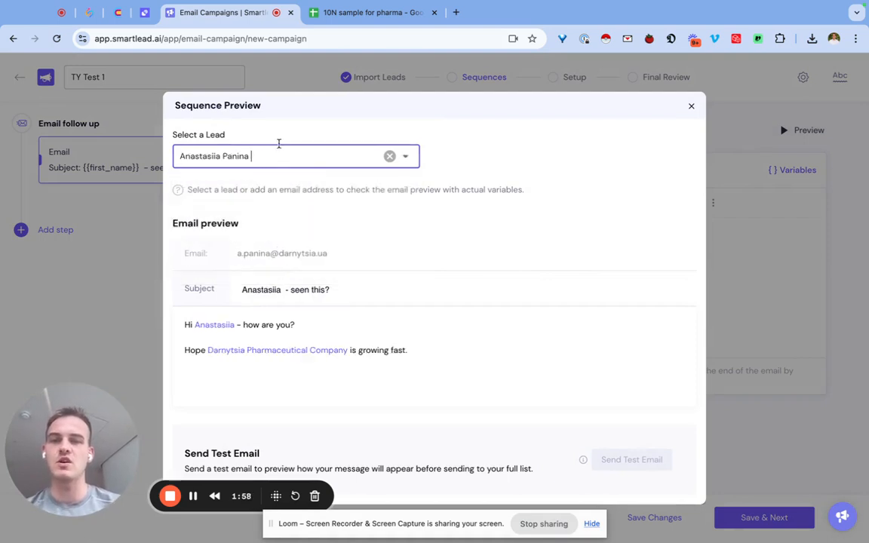
pyautogui.click(306, 157)
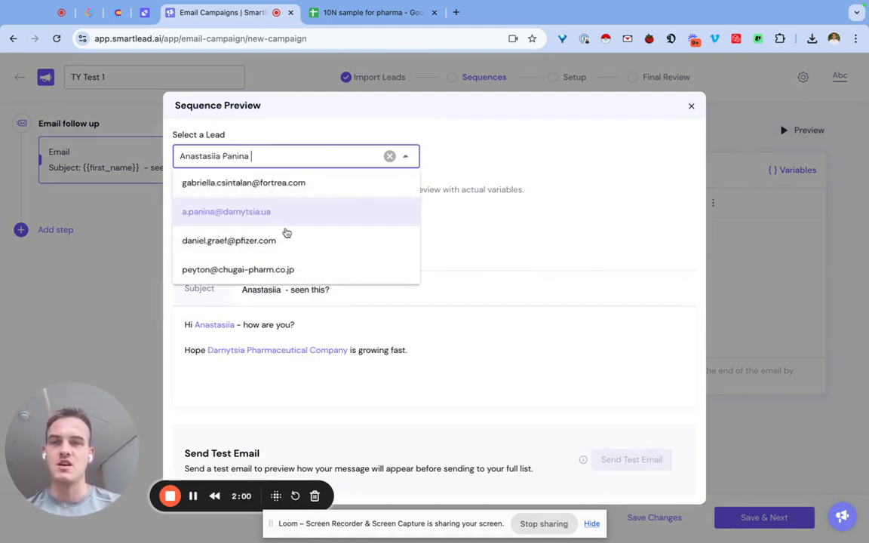
pyautogui.click(276, 249)
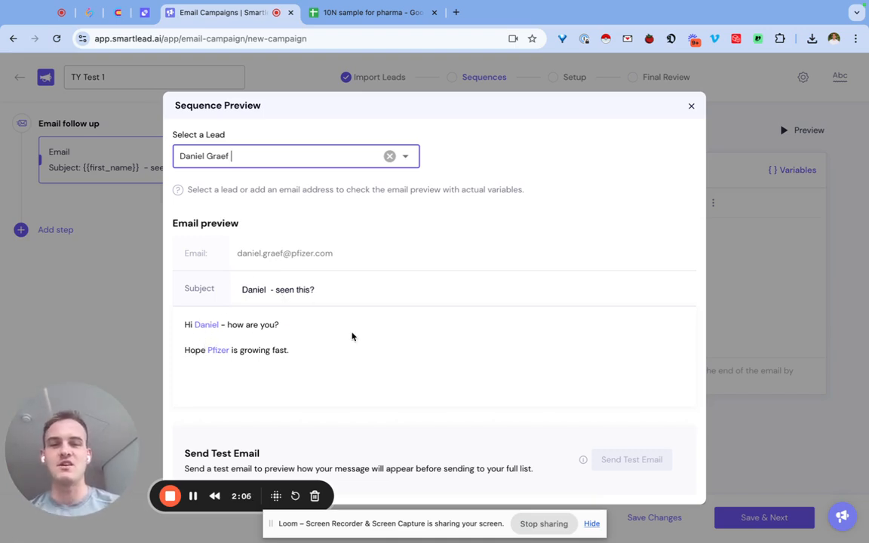
pyautogui.click(691, 109)
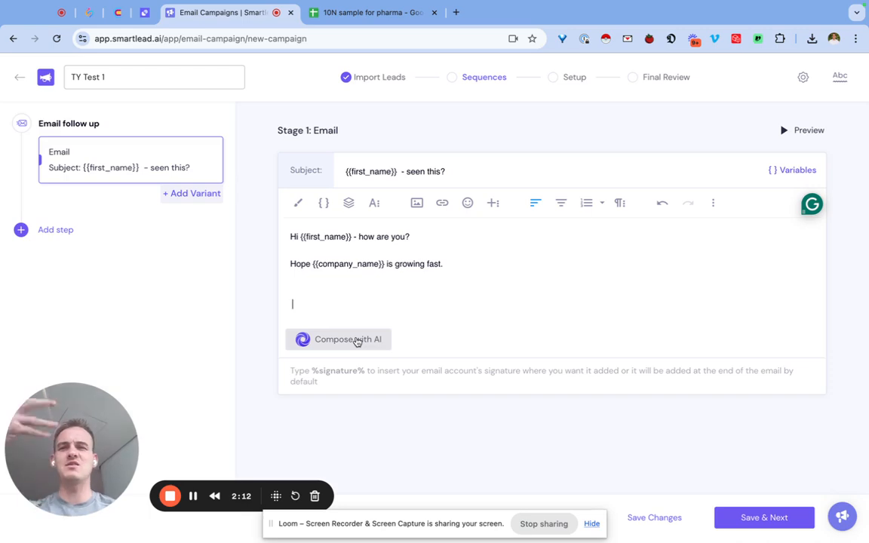
# Try out A/B testing by adding two blank variants to the first email, and delete both variants
pyautogui.click(190, 200)
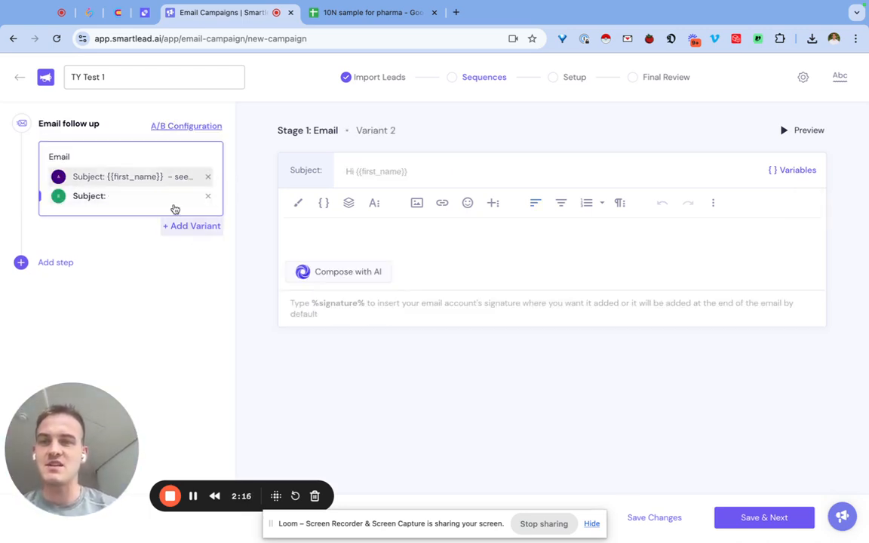
pyautogui.click(195, 224)
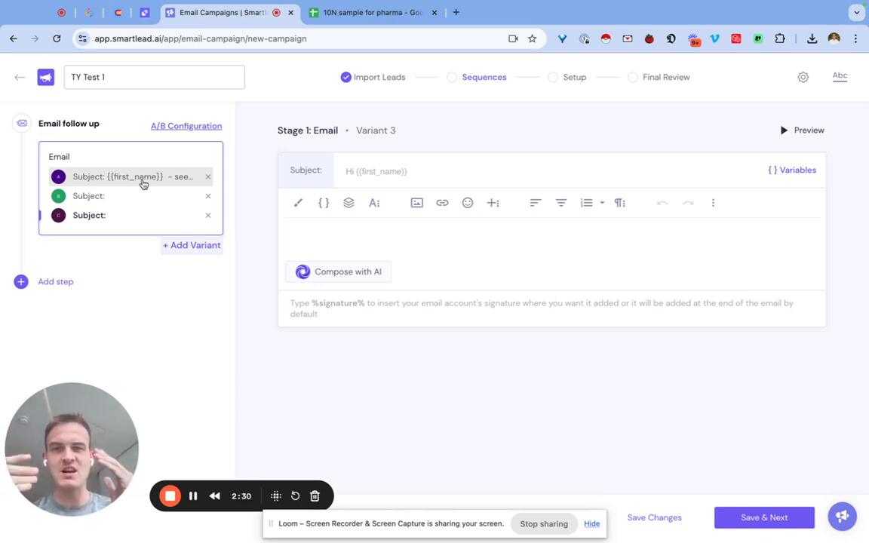
pyautogui.click(208, 197)
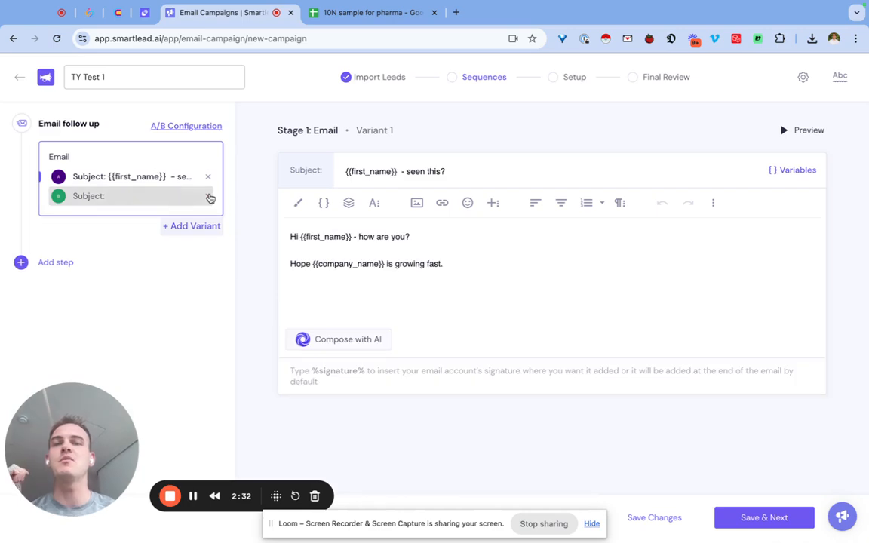
pyautogui.click(208, 197)
# Add a second email step and a manual step titled "View the profile on Linkedin (manually) or add to the cRM" to the sequence
pyautogui.click(75, 230)
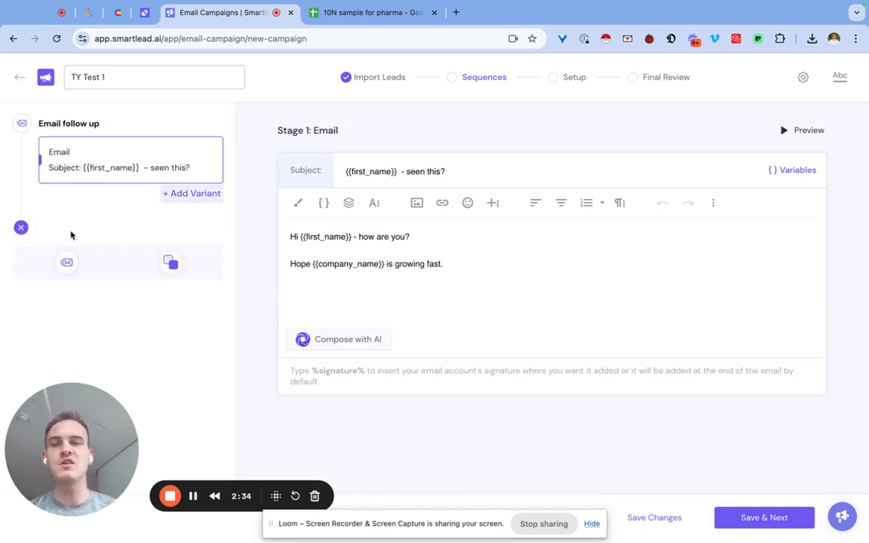
pyautogui.click(68, 262)
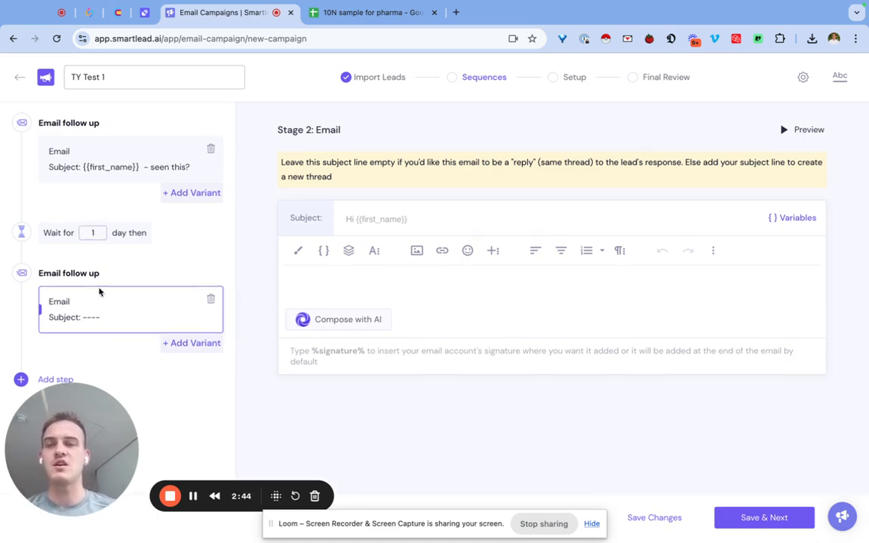
pyautogui.click(22, 379)
pyautogui.moveTo(52, 458); pyautogui.dragTo(353, 281)
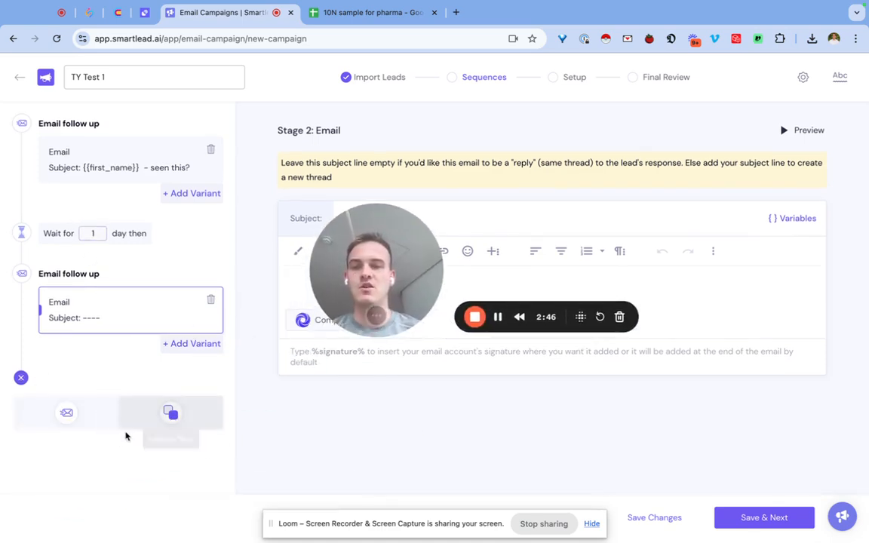
pyautogui.click(181, 416)
pyautogui.moveTo(373, 254); pyautogui.dragTo(139, 447)
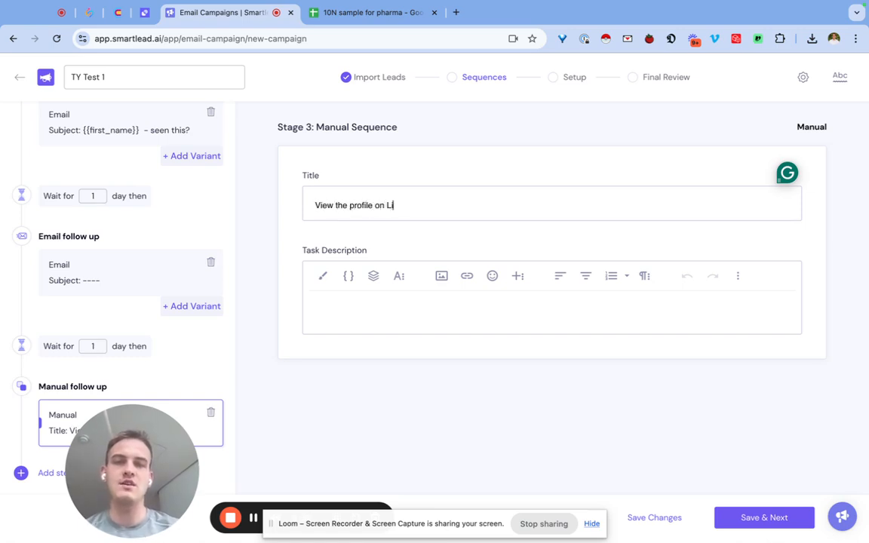
pyautogui.write('ually) or add to the cRM')
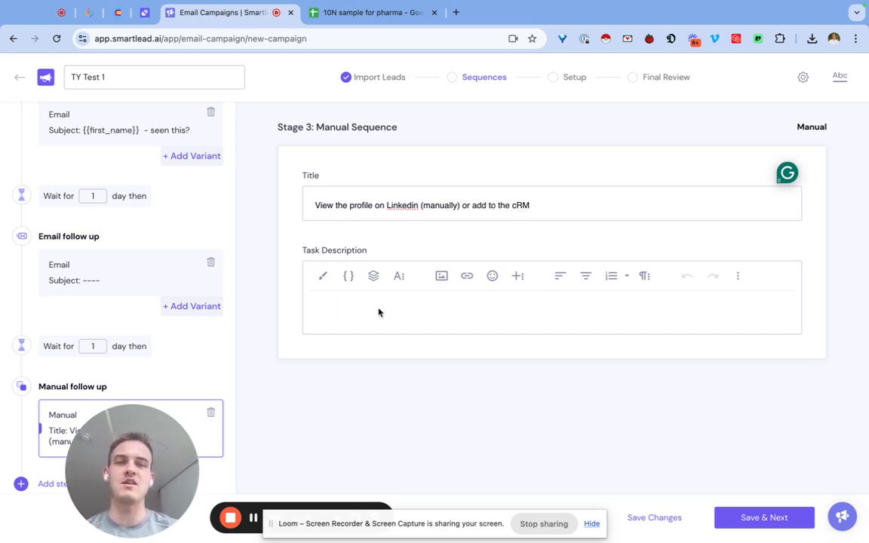
pyautogui.click(379, 312)
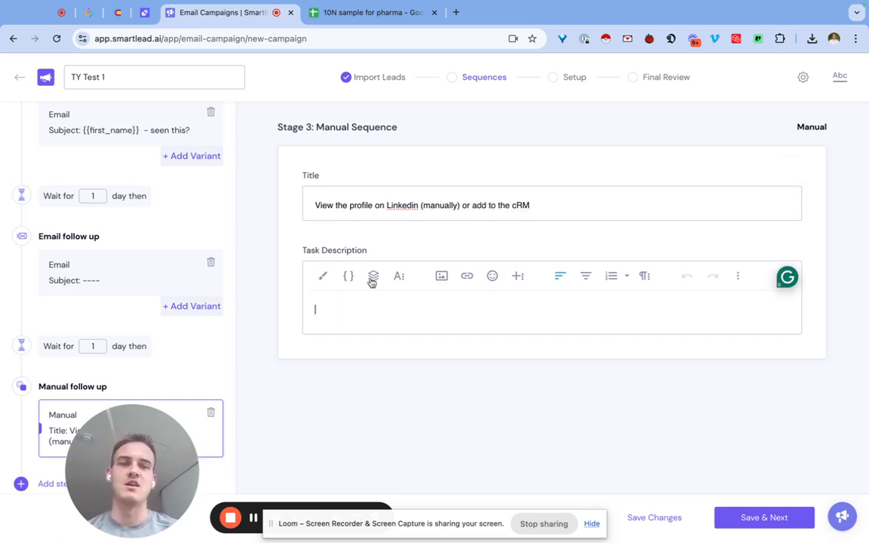
# Set the waits to 3 days before the second email and 2 days before the manual step, and save the sequence to proceed to setup
pyautogui.scroll(-1, 105, 289)
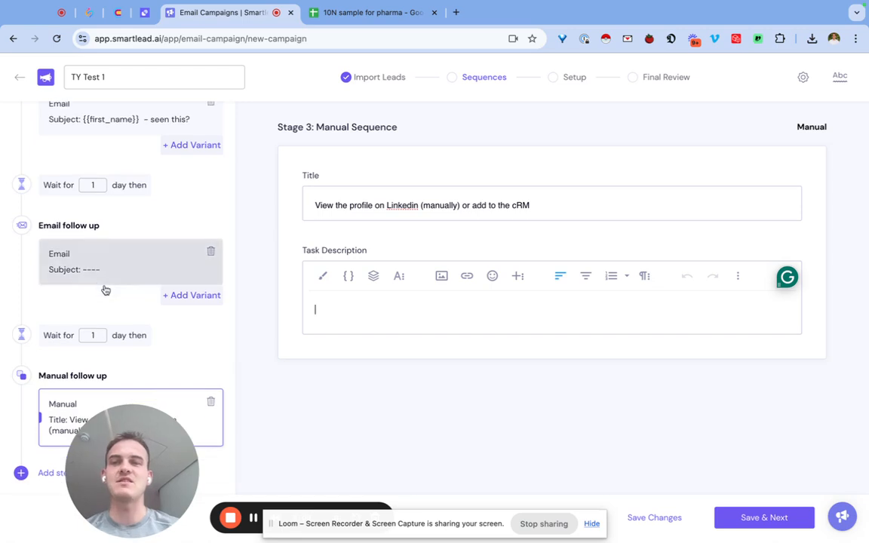
pyautogui.click(85, 186)
pyautogui.write('3')
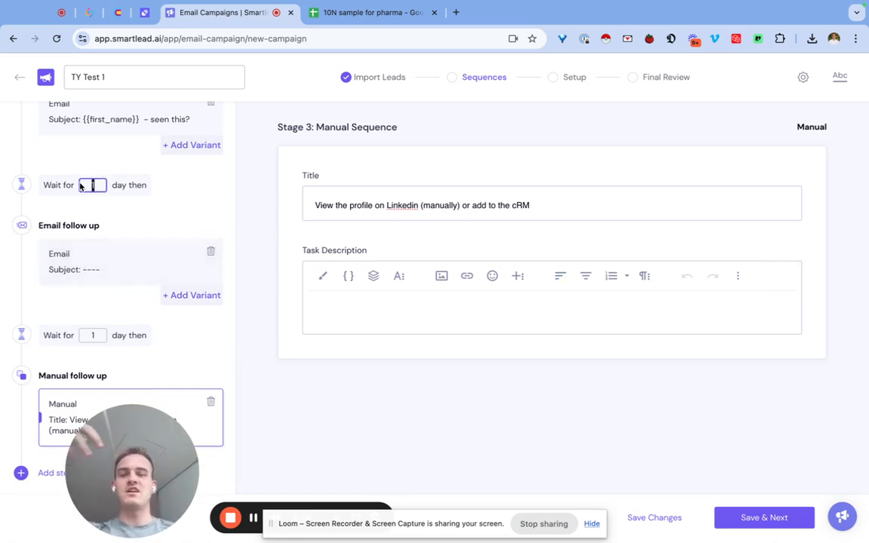
pyautogui.click(94, 334)
pyautogui.write('2')
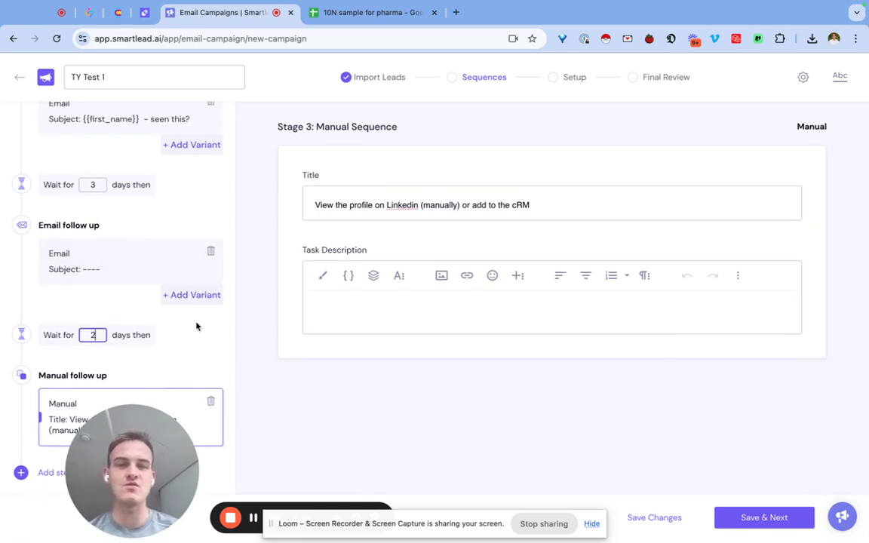
pyautogui.click(754, 521)
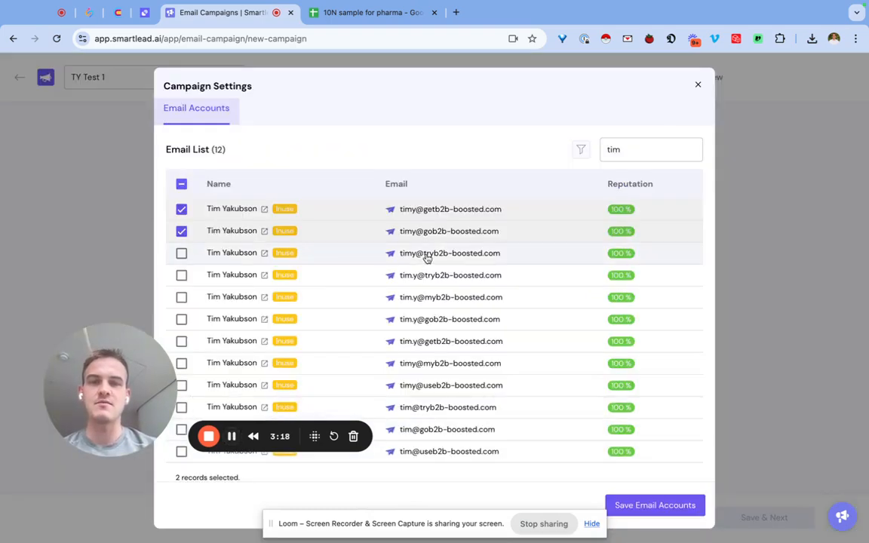
# Save the two selected sender accounts and set the campaign schedule's time zone to Etc/GMT+10(UTC-10:00)
pyautogui.click(624, 510)
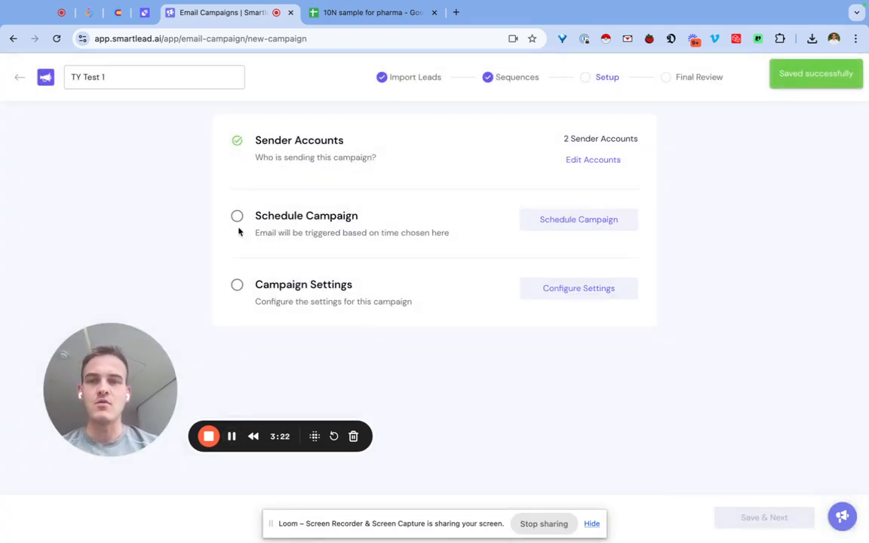
pyautogui.click(239, 223)
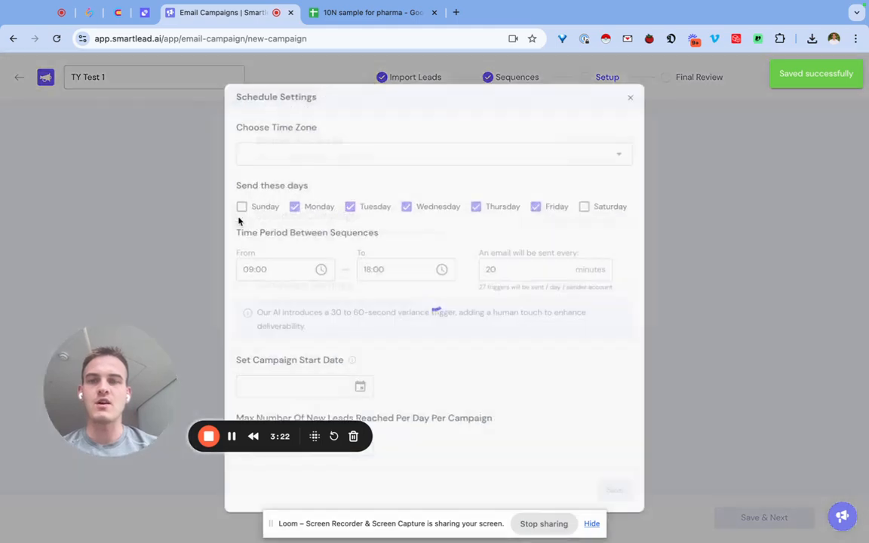
pyautogui.click(319, 142)
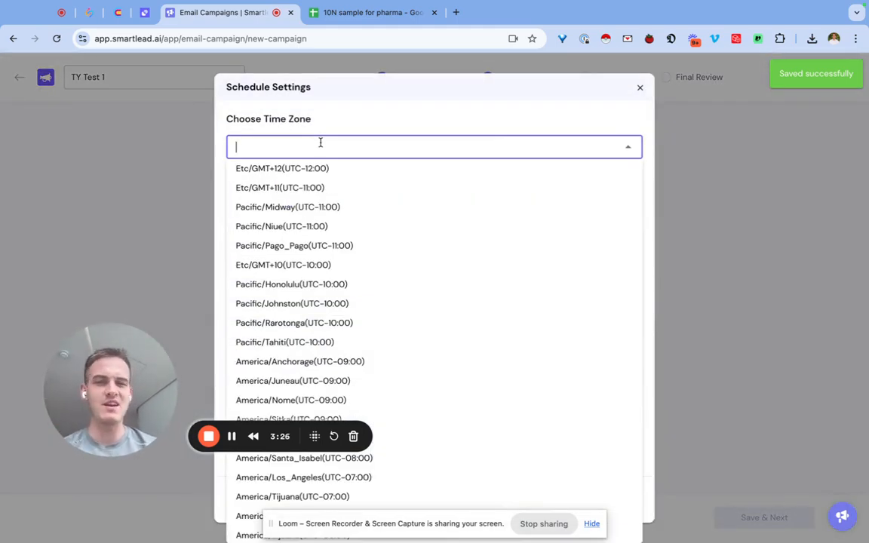
pyautogui.click(332, 265)
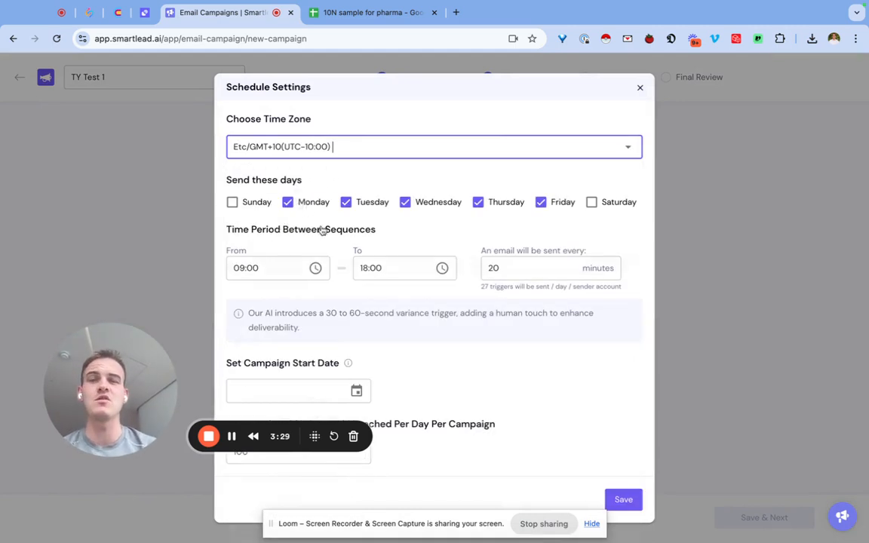
# Include Sunday and Saturday in the sending days and set the sending window from 06:00 to 22:00
pyautogui.click(232, 203)
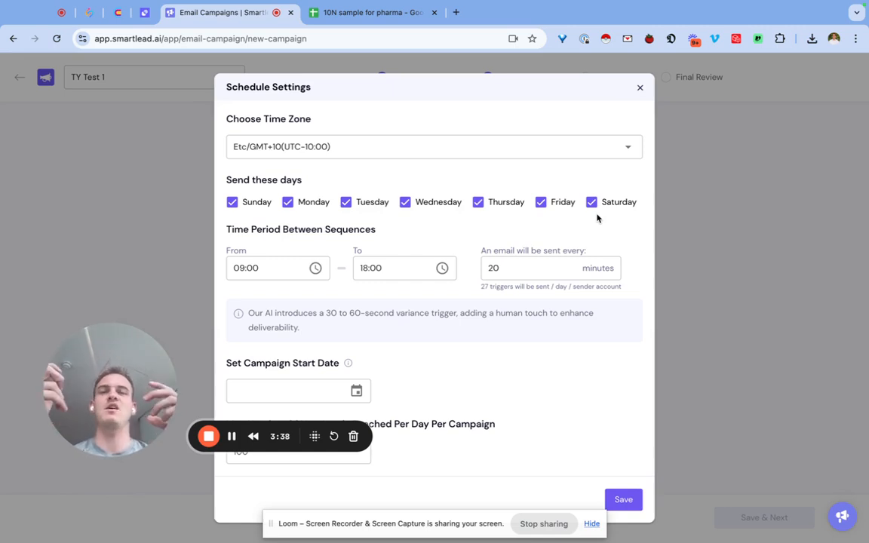
pyautogui.moveTo(424, 270); pyautogui.dragTo(360, 272)
pyautogui.write('22')
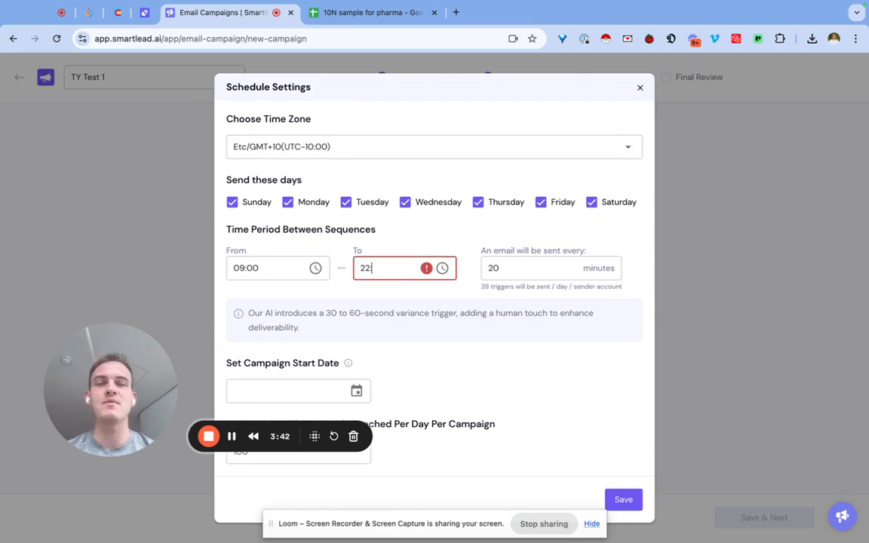
pyautogui.write(':00')
pyautogui.moveTo(283, 269); pyautogui.dragTo(190, 270)
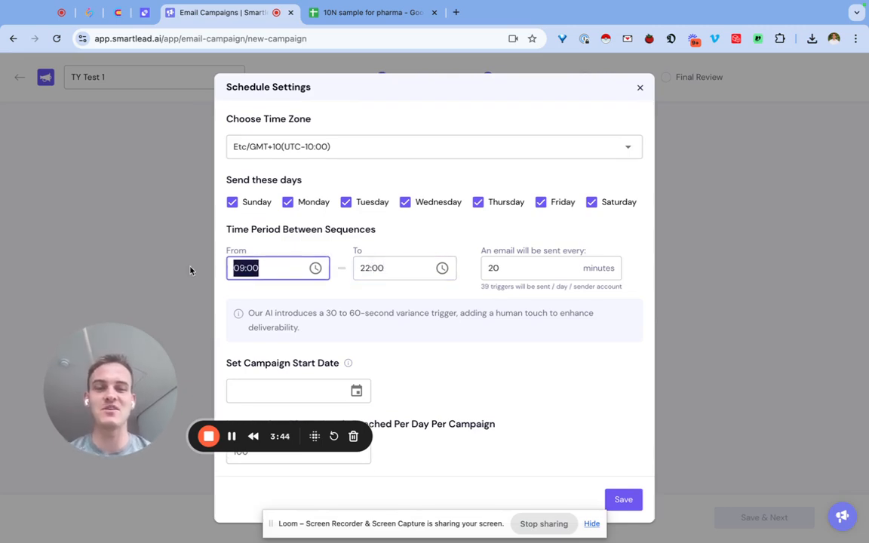
pyautogui.write('06:00')
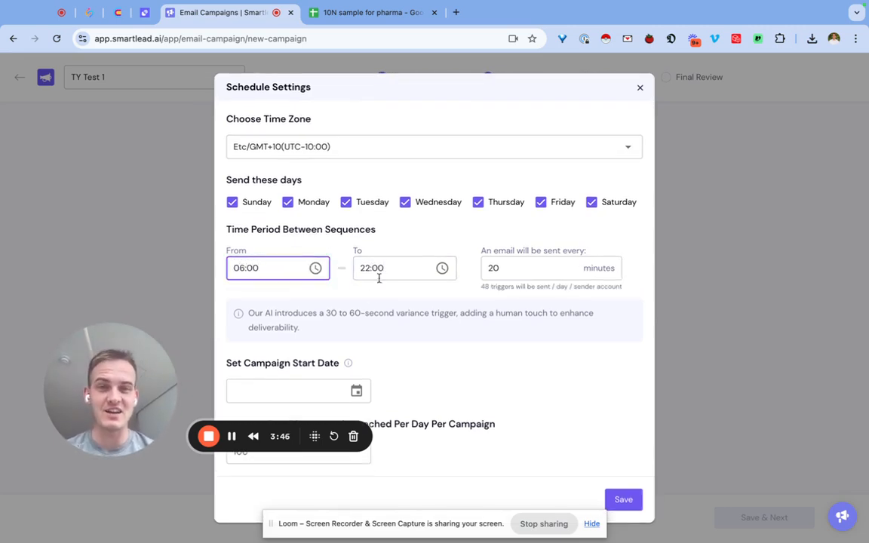
# Set the campaign start date to Monday, Sep 9, 2024 and the maximum new leads per day to 1000, and save the schedule
pyautogui.click(323, 390)
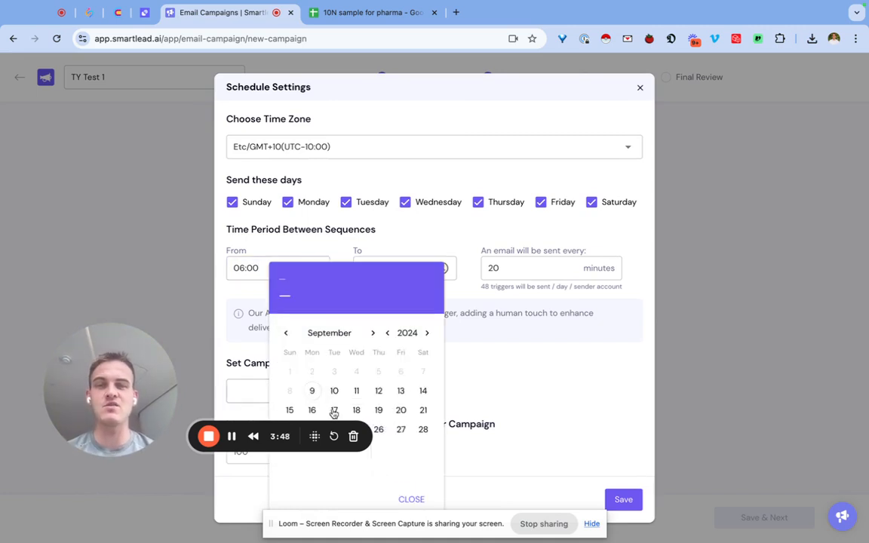
pyautogui.click(311, 391)
pyautogui.moveTo(75, 370); pyautogui.dragTo(63, 203)
pyautogui.moveTo(293, 450); pyautogui.dragTo(192, 445)
pyautogui.write('1000')
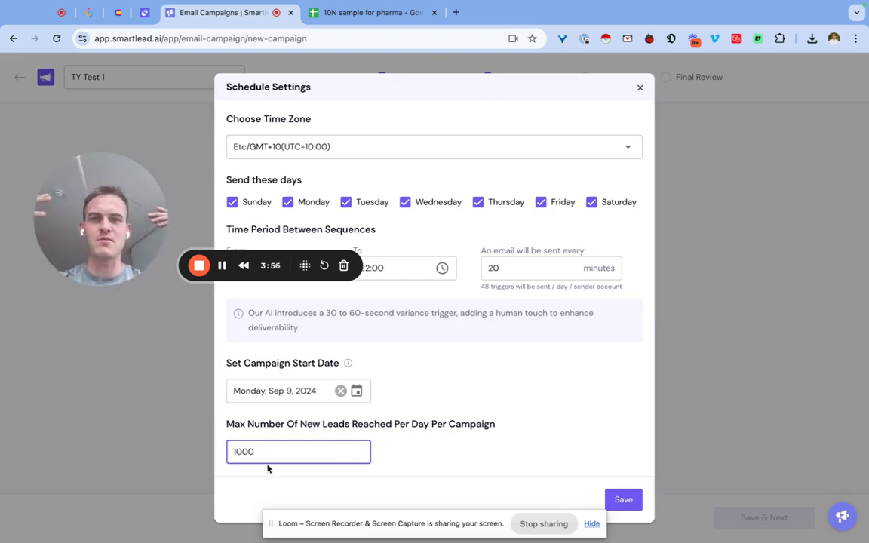
pyautogui.click(626, 499)
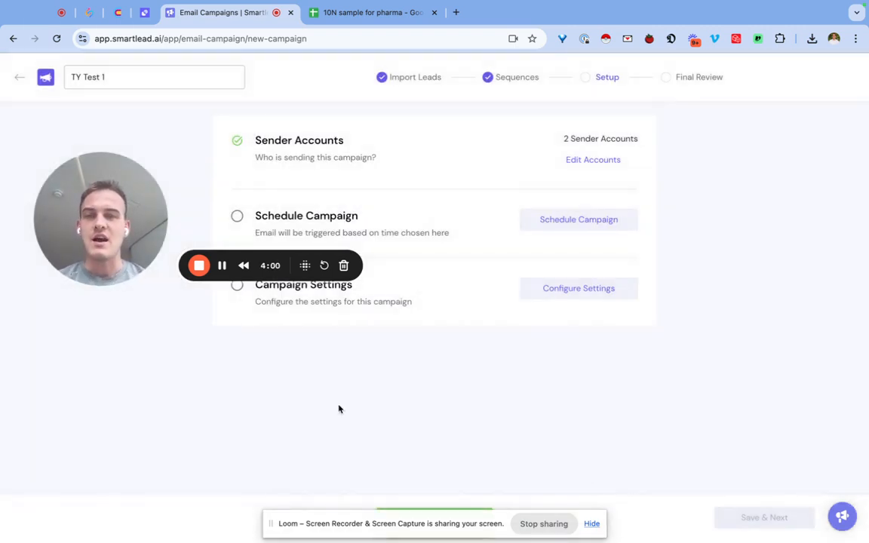
# Open the campaign's general settings and shift the prioritised sending pattern from follow-ups towards new leads
pyautogui.moveTo(98, 214); pyautogui.dragTo(98, 311)
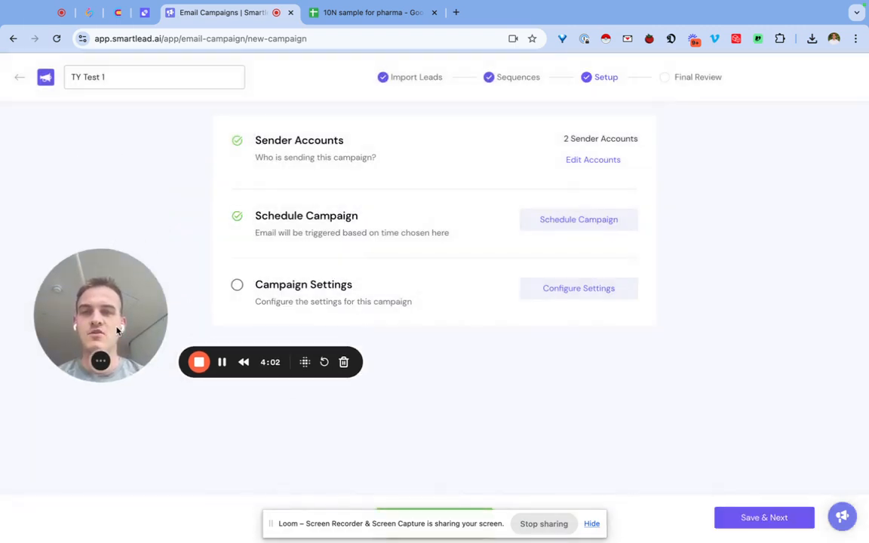
pyautogui.click(239, 290)
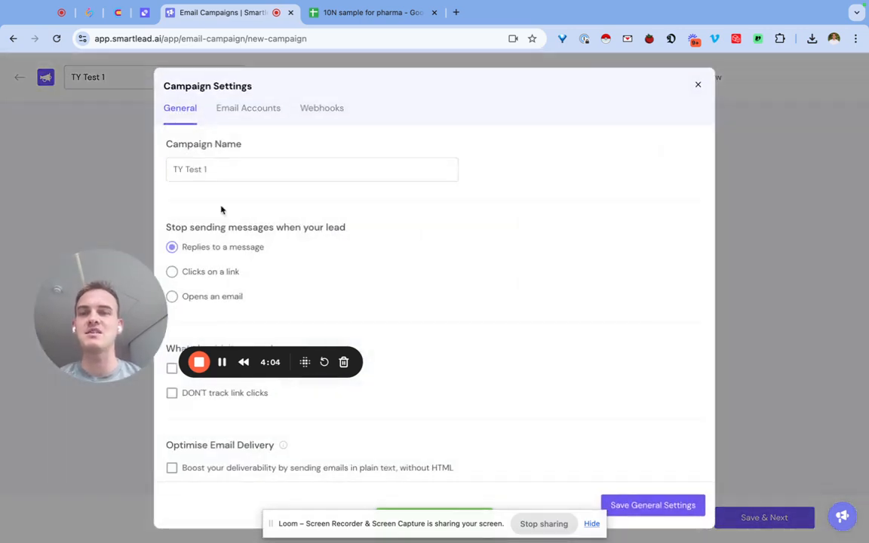
pyautogui.scroll(-1, 230, 188)
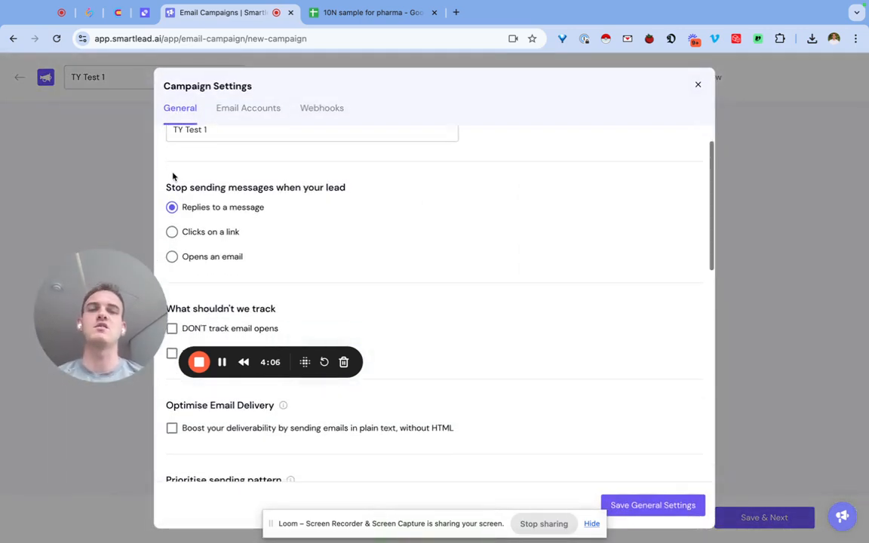
pyautogui.moveTo(167, 187); pyautogui.dragTo(372, 190)
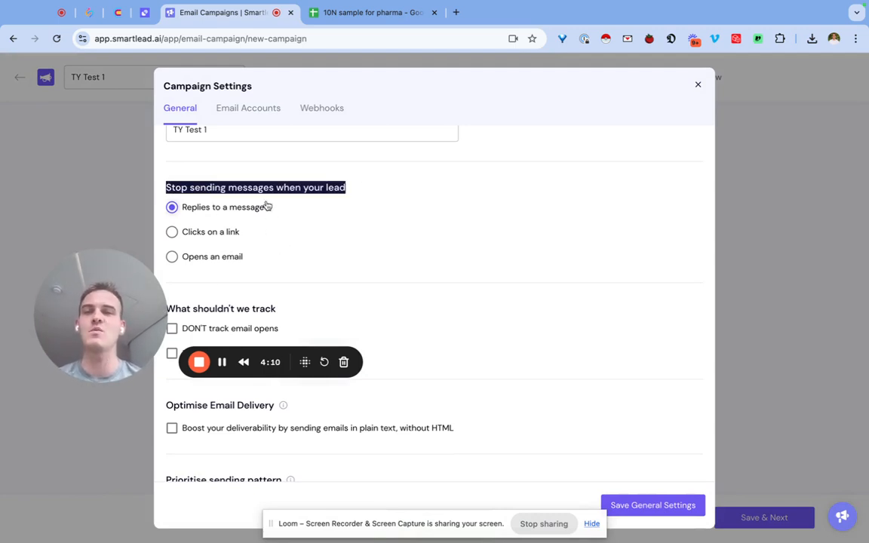
pyautogui.scroll(-4, 258, 213)
pyautogui.scroll(-1, 258, 213)
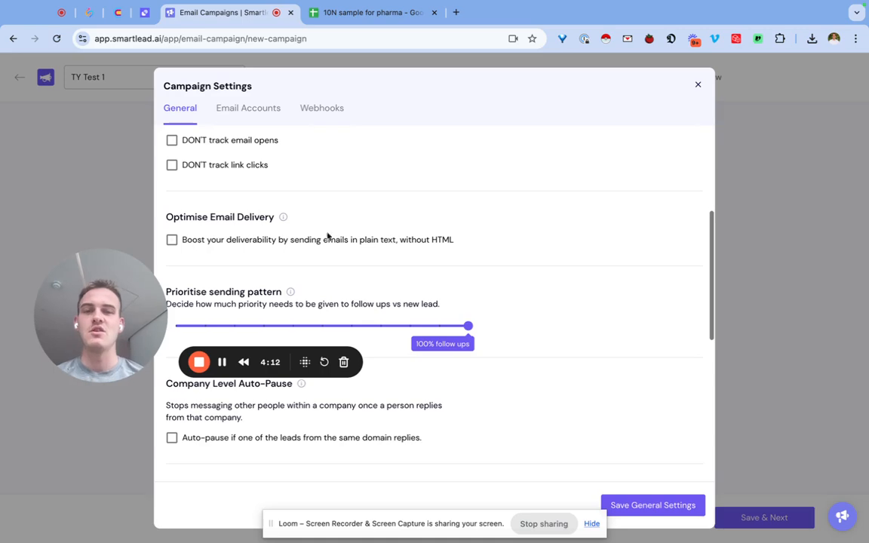
pyautogui.moveTo(468, 326); pyautogui.dragTo(270, 331)
pyautogui.scroll(-6, 309, 249)
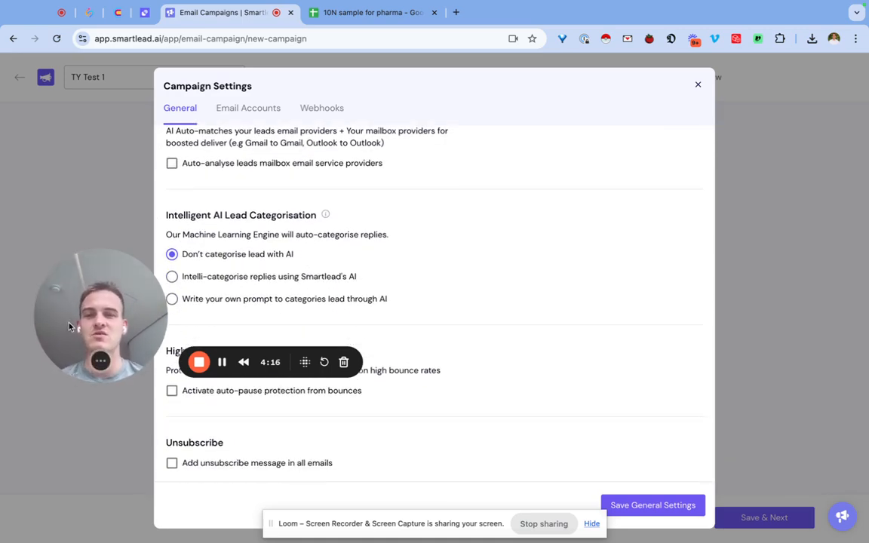
# Save the general settings, proceed to the final review, and close the email accounts settings without changing the senders
pyautogui.moveTo(62, 289); pyautogui.dragTo(61, 494)
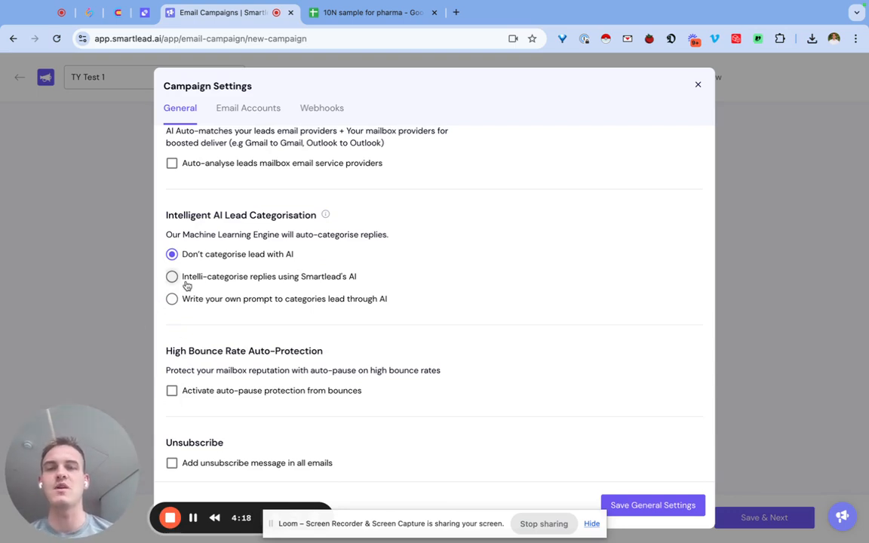
pyautogui.click(626, 512)
pyautogui.click(739, 516)
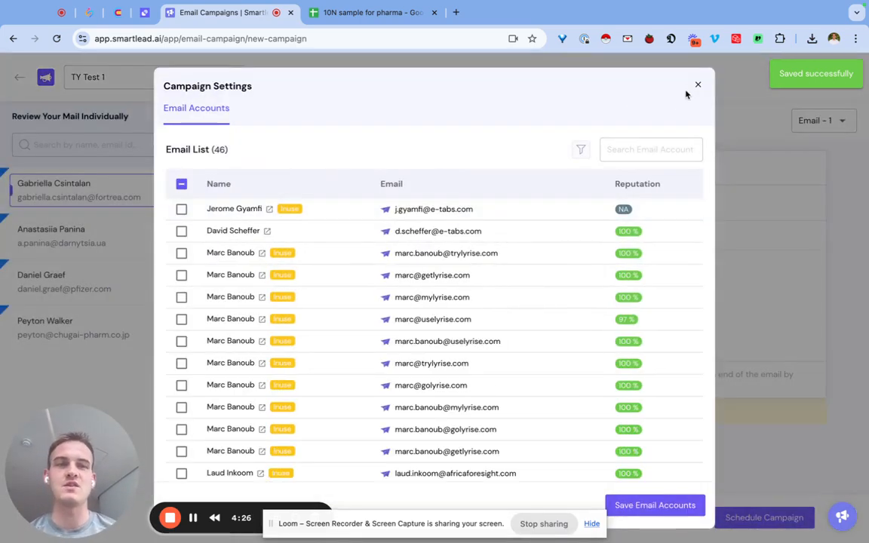
pyautogui.click(697, 85)
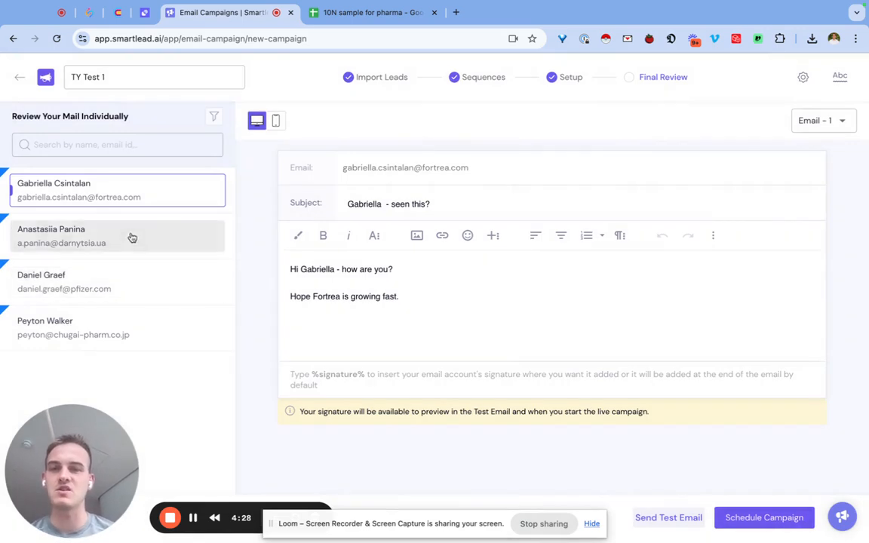
# Preview the first email for the second and third leads, and check Email - 2 and Manual - 3 for the third lead
pyautogui.click(55, 245)
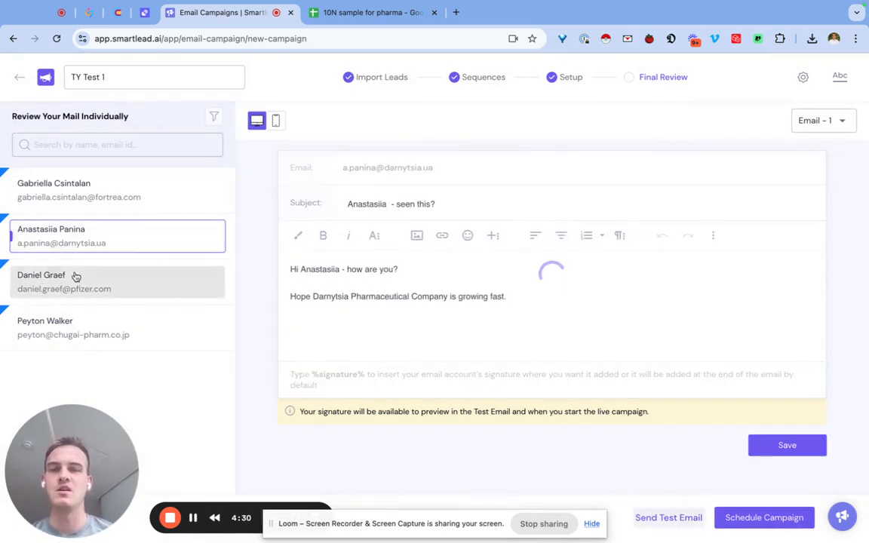
pyautogui.click(75, 276)
pyautogui.click(819, 120)
pyautogui.click(822, 159)
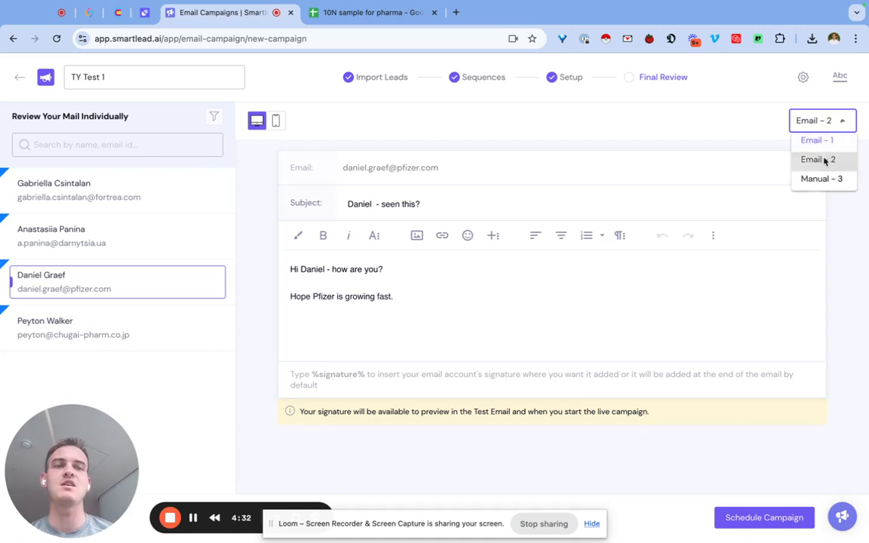
pyautogui.click(819, 178)
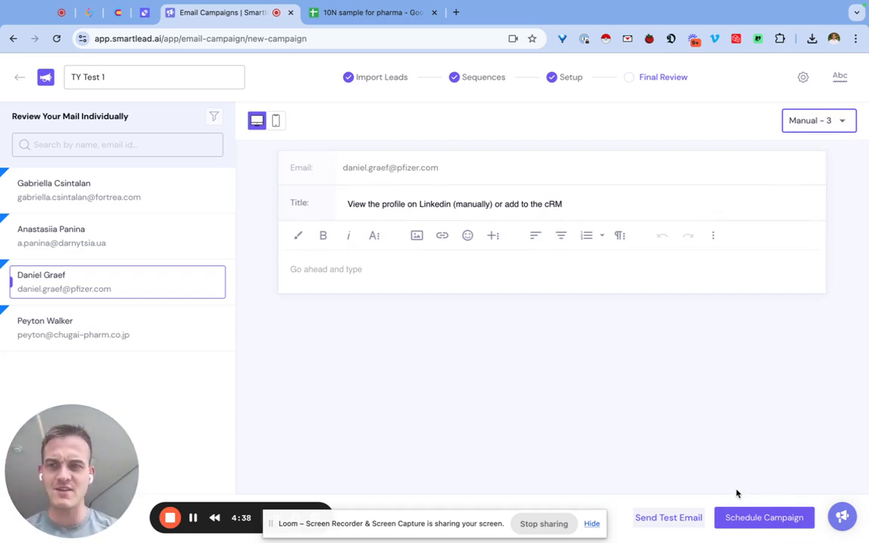
# View the test email options and dismiss them without sending
pyautogui.click(668, 519)
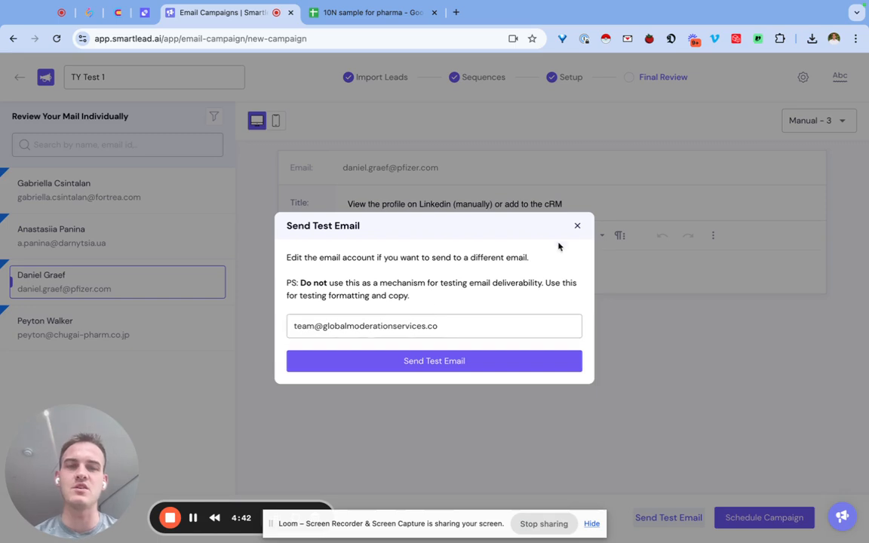
pyautogui.click(578, 226)
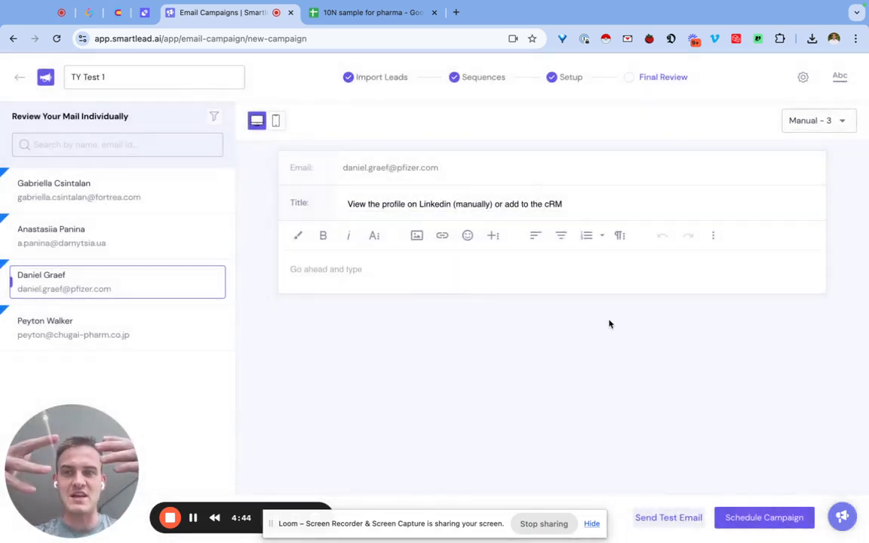